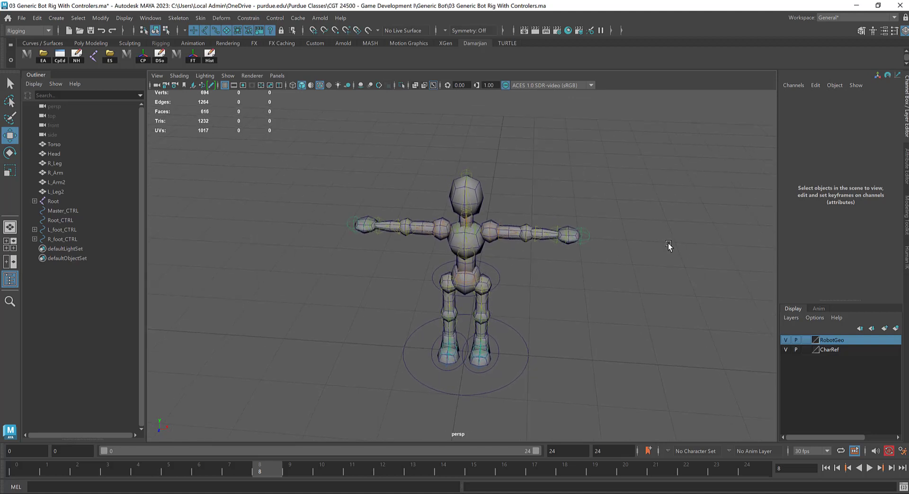
# - Start a new empty scene and discard the changes to the bot rig scene
pyautogui.keyDown('alt'); pyautogui.moveTo(485, 265); pyautogui.dragTo(496, 248); pyautogui.keyUp('alt')
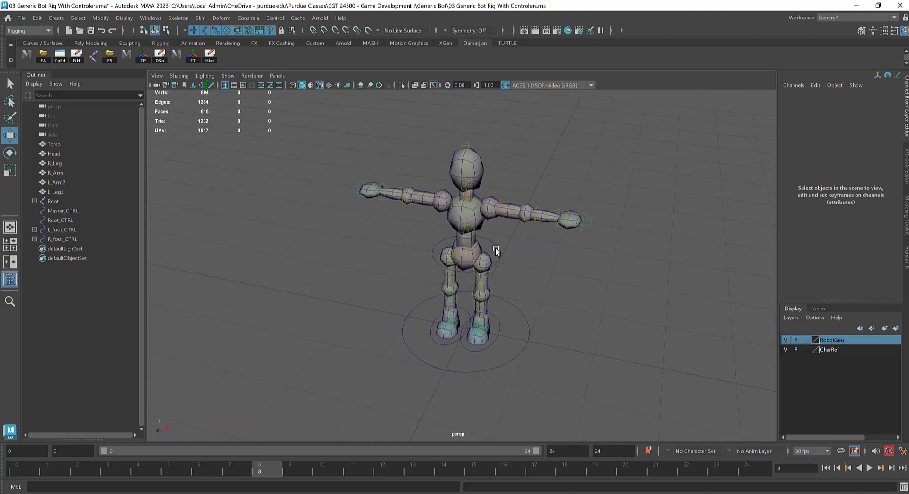
pyautogui.moveTo(535, 269)
pyautogui.keyDown('alt'); pyautogui.mouseDown()
pyautogui.moveTo(564, 277)
pyautogui.moveTo(530, 268)
pyautogui.mouseUp(); pyautogui.keyUp('alt')
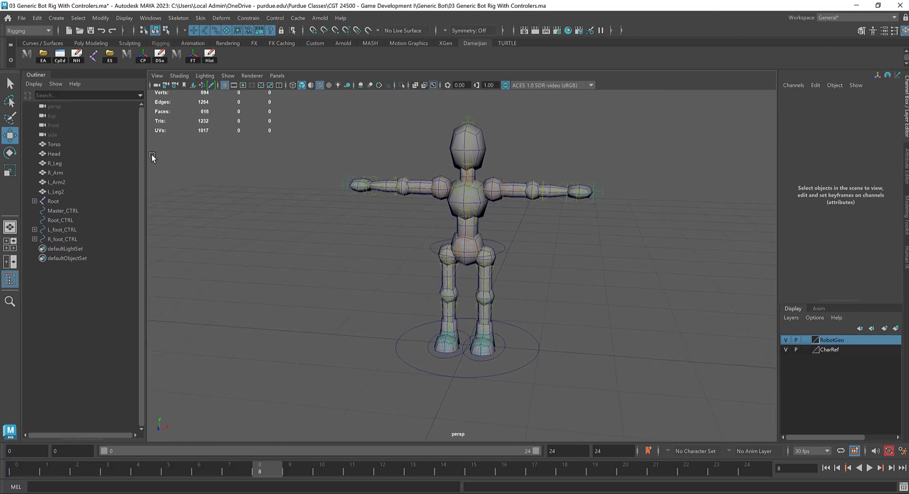
pyautogui.click(24, 19)
pyautogui.click(38, 36)
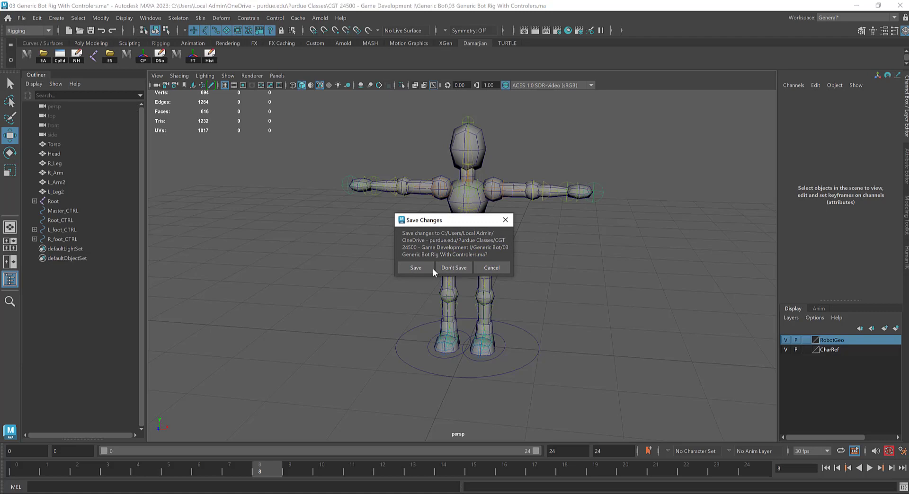
pyautogui.click(455, 268)
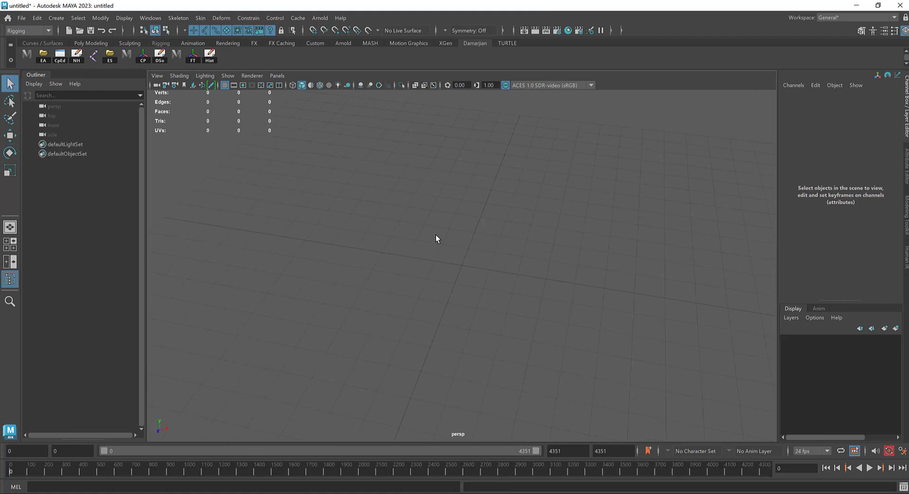
# - Set the linear working units to meter in the general application preferences and save them
pyautogui.click(901, 453)
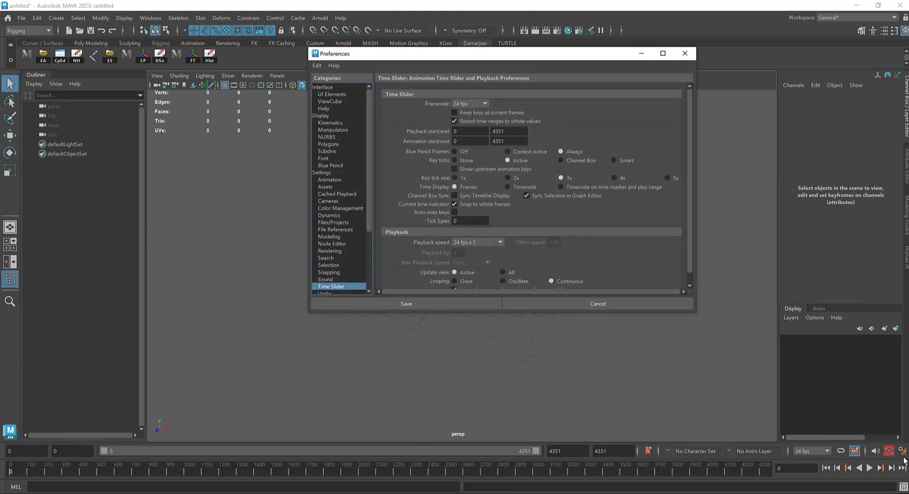
pyautogui.click(685, 53)
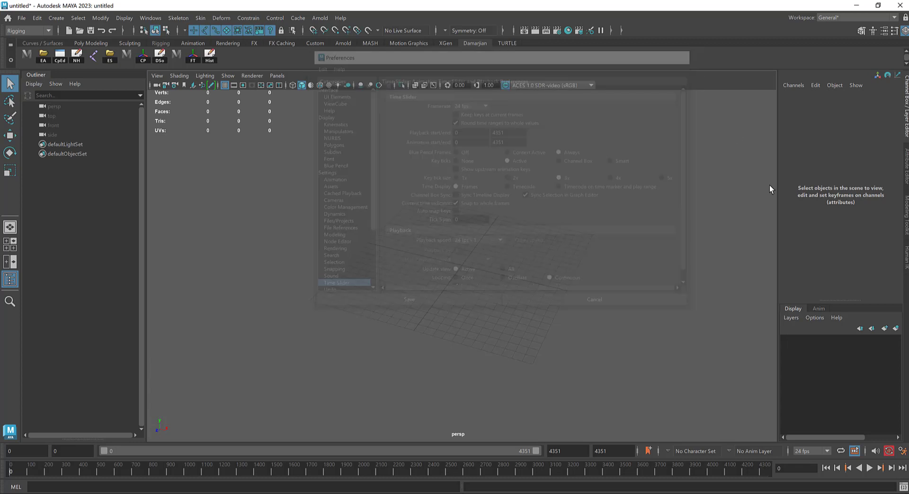
pyautogui.click(902, 452)
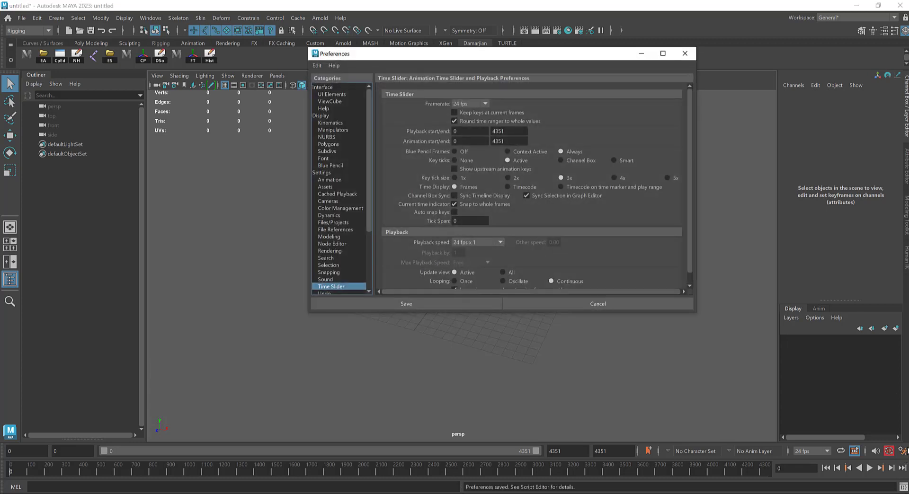
pyautogui.click(336, 180)
pyautogui.click(331, 172)
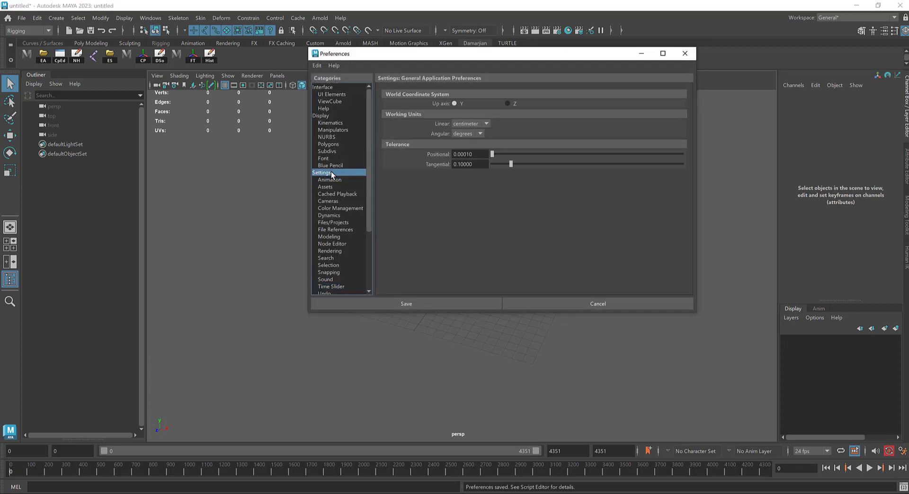
pyautogui.click(482, 124)
pyautogui.click(474, 152)
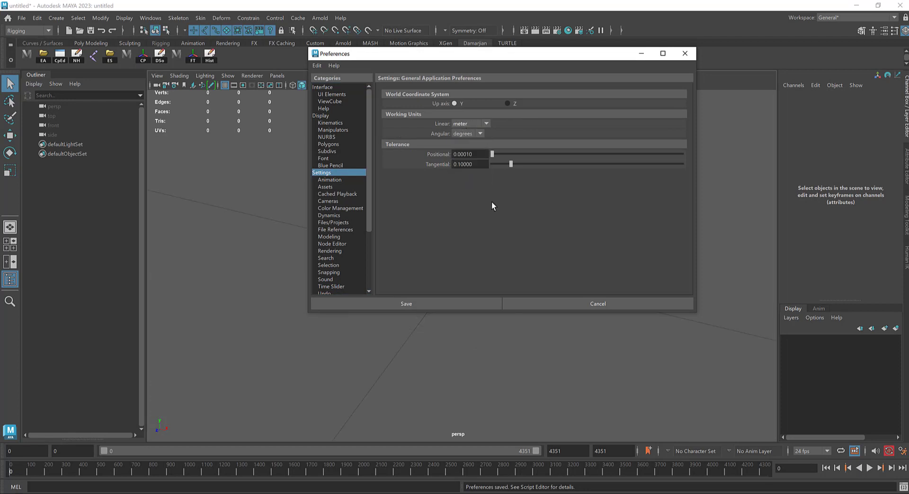
pyautogui.click(435, 304)
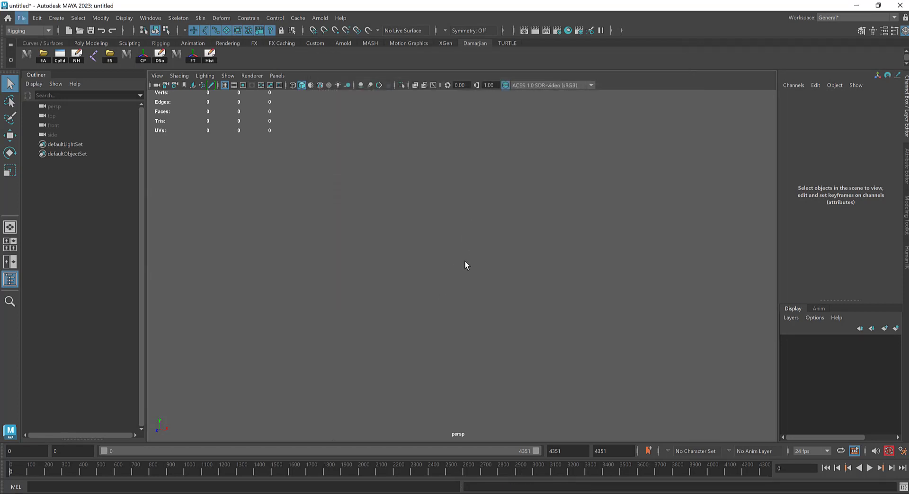
# - Turn off Interactive Creation for polygon primitives
pyautogui.keyDown('alt'); pyautogui.moveTo(465, 263); pyautogui.dragTo(449, 258); pyautogui.keyUp('alt')
pyautogui.click(57, 19)
pyautogui.moveTo(84, 54)
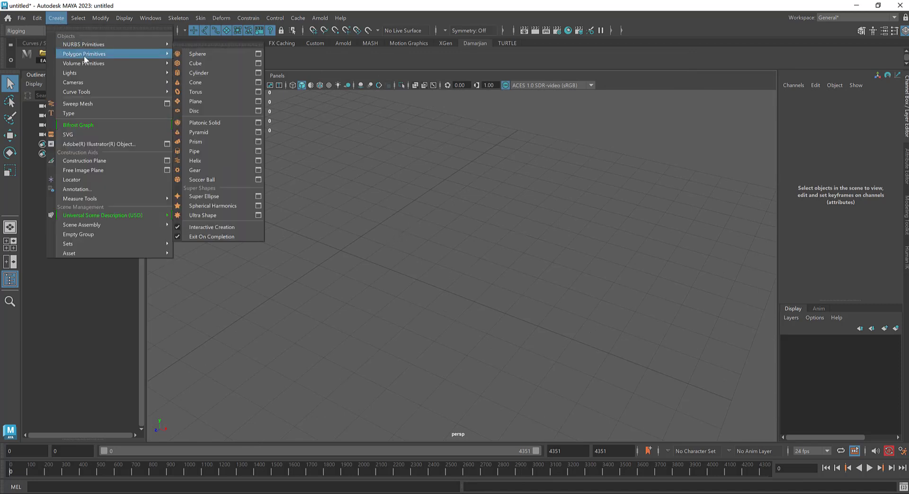
pyautogui.click(195, 63)
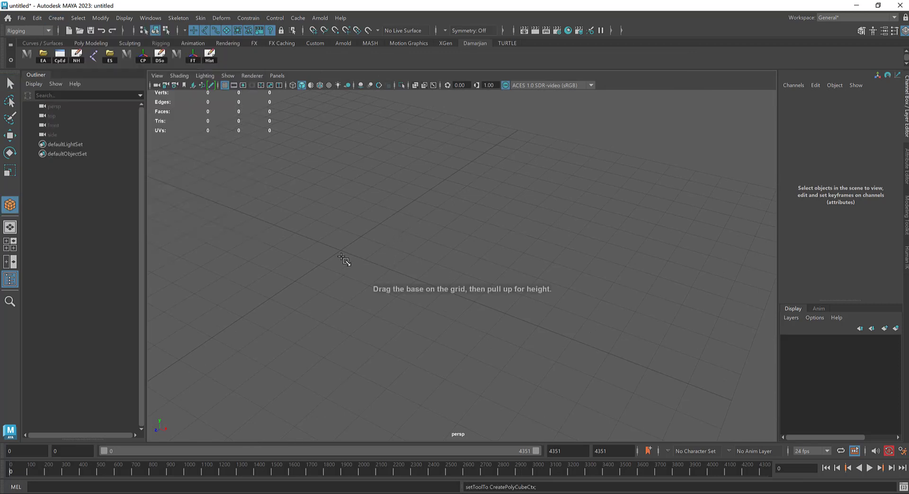
pyautogui.click(56, 18)
pyautogui.moveTo(102, 52)
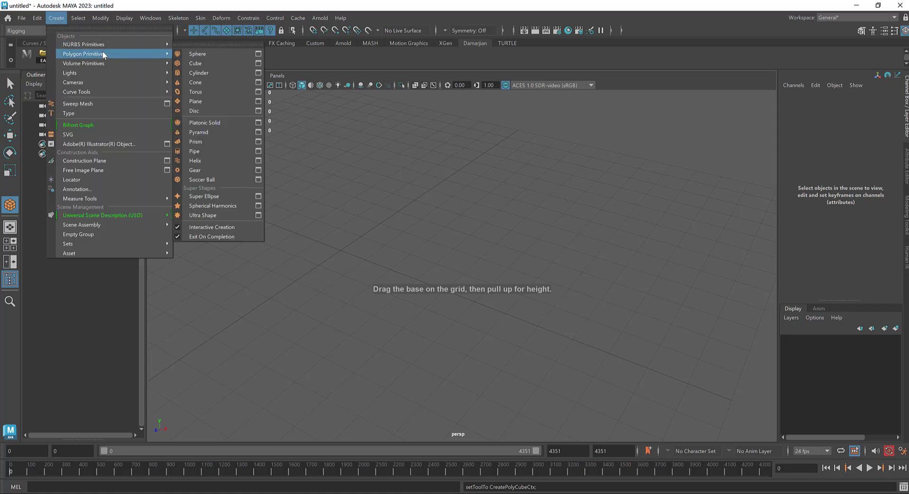
pyautogui.click(215, 228)
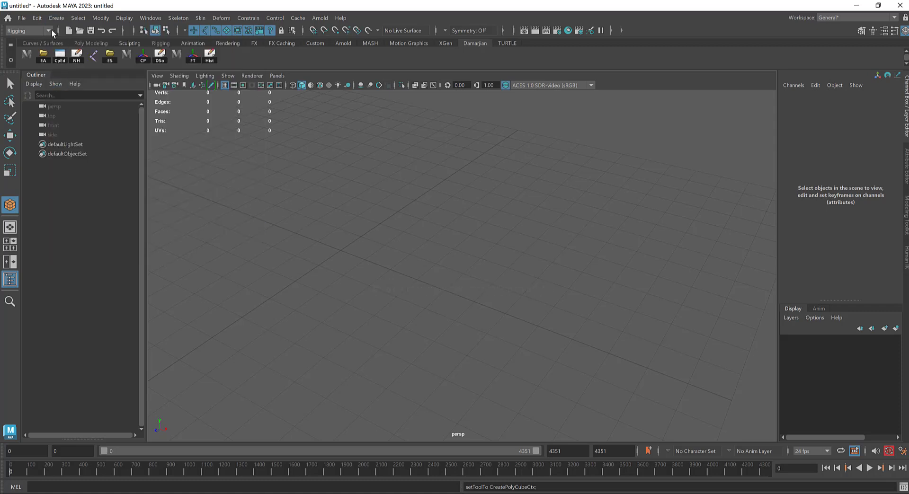
# - Create a default polygon cube at the origin
pyautogui.click(56, 18)
pyautogui.moveTo(84, 54)
pyautogui.click(194, 62)
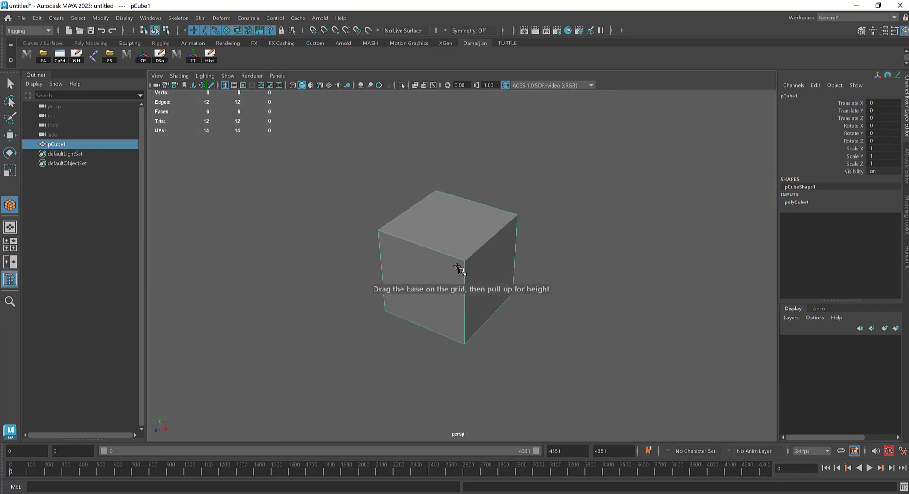
# - Scale the cube uniformly to about 0.126 and move it to about 0.127 on the Y axis
pyautogui.keyDown('alt'); pyautogui.moveTo(459, 269); pyautogui.dragTo(445, 307); pyautogui.keyUp('alt')
pyautogui.press('r')
pyautogui.moveTo(454, 238); pyautogui.dragTo(388, 290)
pyautogui.press('w')
pyautogui.moveTo(454, 191); pyautogui.dragTo(442, 225)
pyautogui.scroll(5, 406, 168)
pyautogui.press('r')
pyautogui.moveTo(370, 131); pyautogui.dragTo(341, 167)
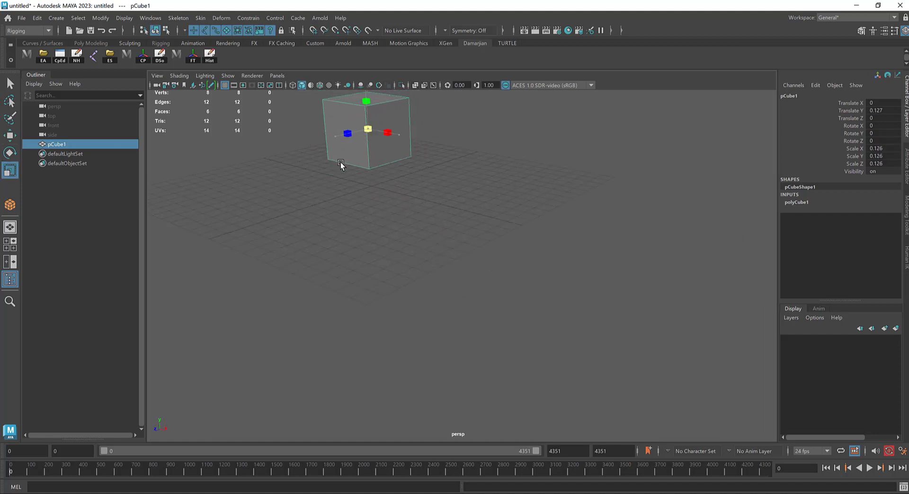
# - Lower the cube to about 0.064 on Y and scale it uniformly to about 0.049
pyautogui.scroll(-3, 466, 188)
pyautogui.press('w')
pyautogui.moveTo(501, 203); pyautogui.dragTo(494, 214)
pyautogui.press('r')
pyautogui.moveTo(492, 245); pyautogui.dragTo(476, 279)
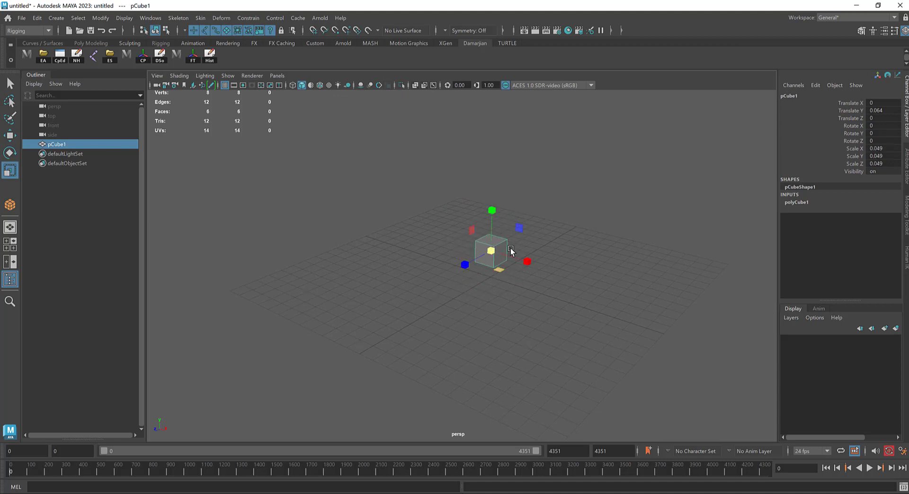
# - Lower the cube to about 0.024 on Y so that it rests on the grid, and frame it
pyautogui.press('w')
pyautogui.moveTo(491, 205); pyautogui.dragTo(491, 219)
pyautogui.scroll(3, 515, 274)
pyautogui.scroll(4, 521, 272)
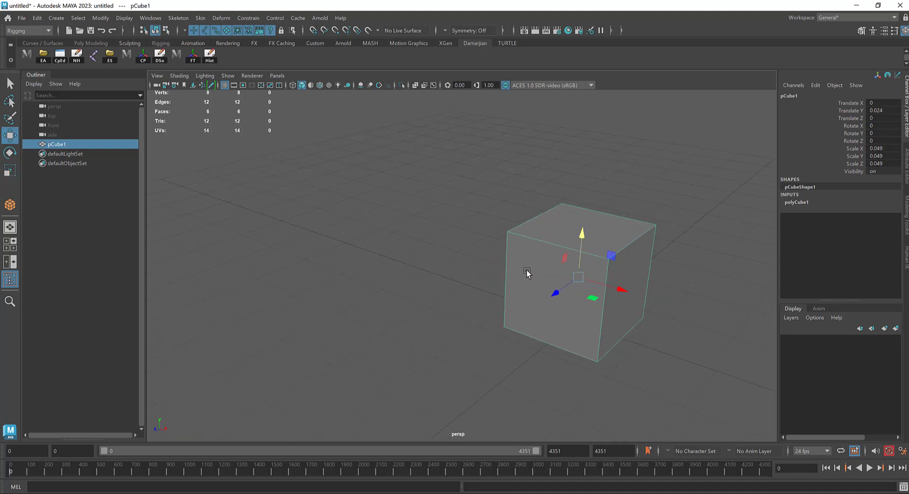
pyautogui.scroll(-3, 467, 249)
pyautogui.keyDown('alt'); pyautogui.moveTo(527, 271); pyautogui.dragTo(505, 279); pyautogui.keyUp('alt')
pyautogui.press('f')
pyautogui.scroll(-4, 464, 262)
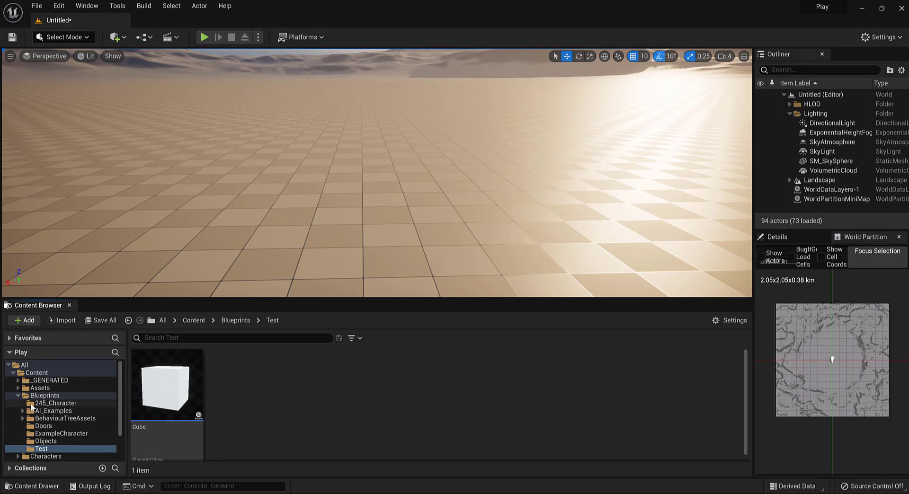
# - Switch to Unreal Editor and open the Characters/Mannequins/Meshes content folder
pyautogui.scroll(-2, 67, 407)
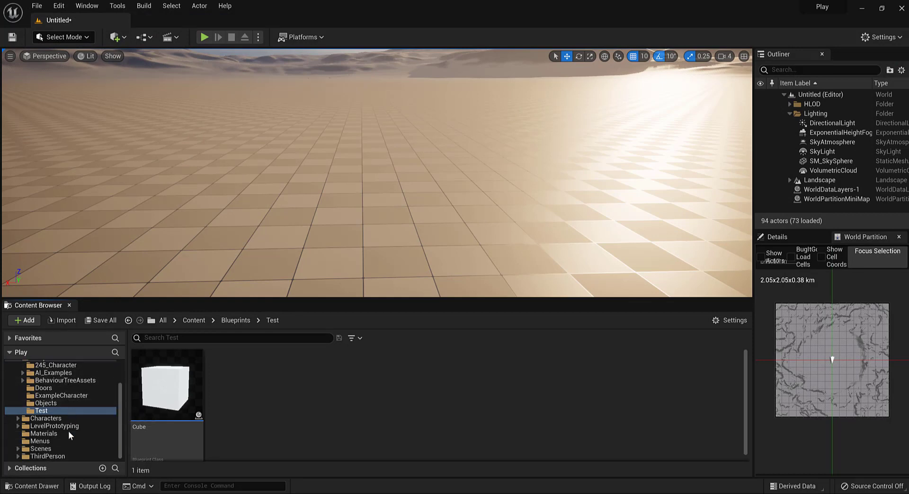
pyautogui.click(65, 419)
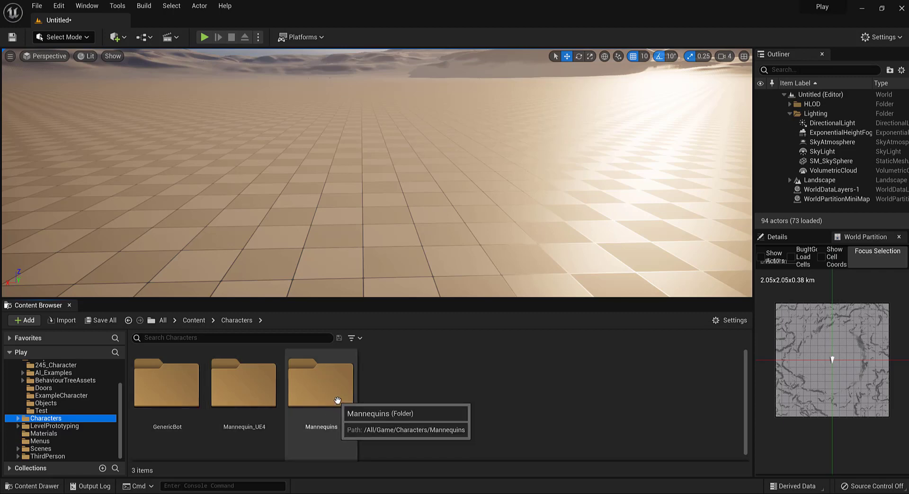
pyautogui.doubleClick(348, 407)
pyautogui.doubleClick(317, 404)
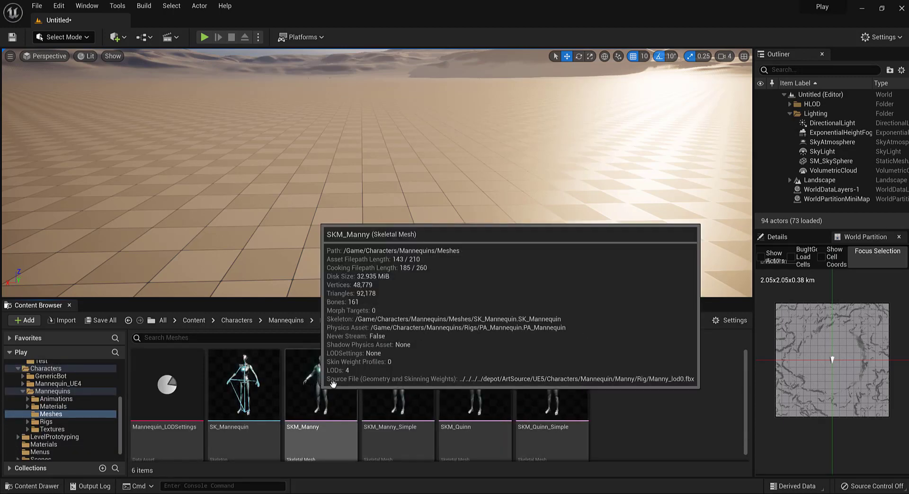
# - Export the SKM_Manny skeletal mesh to the Desktop as an FBX file, keeping the FBX 2013 compatibility and the other preset export options
pyautogui.doubleClick(312, 400)
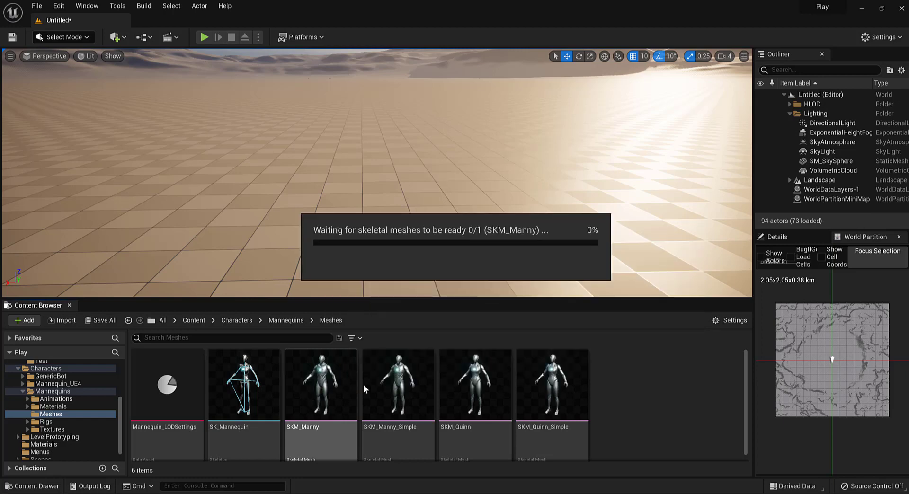
pyautogui.rightClick(325, 393)
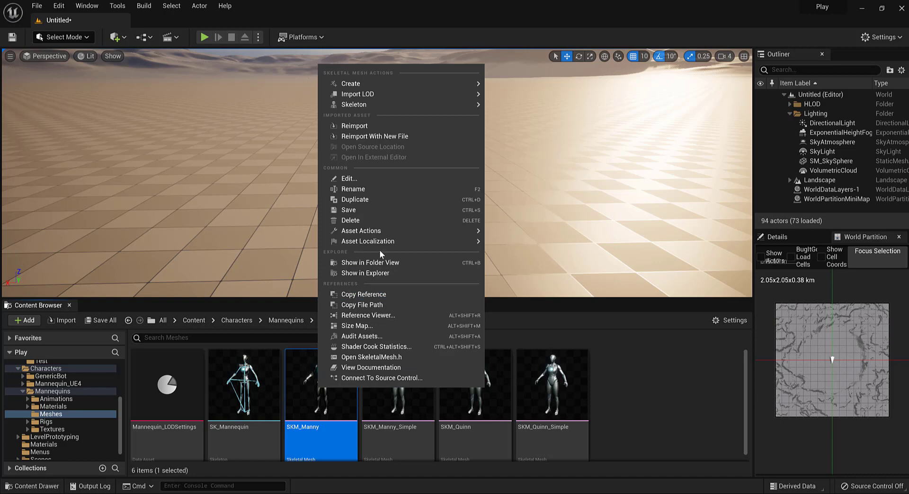
pyautogui.moveTo(412, 231)
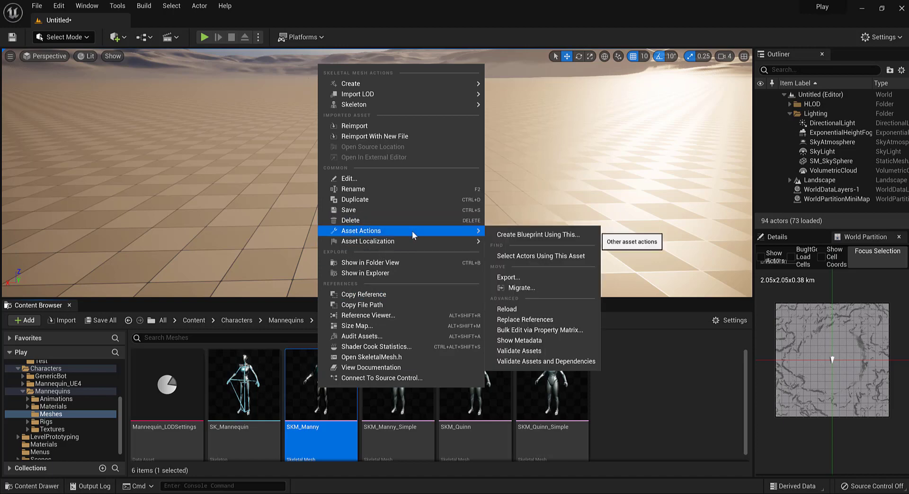
pyautogui.click(514, 276)
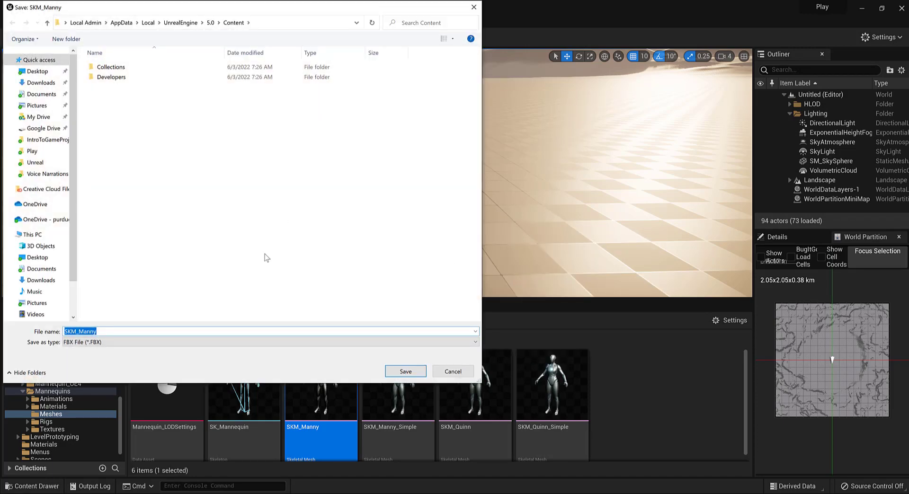
pyautogui.click(42, 95)
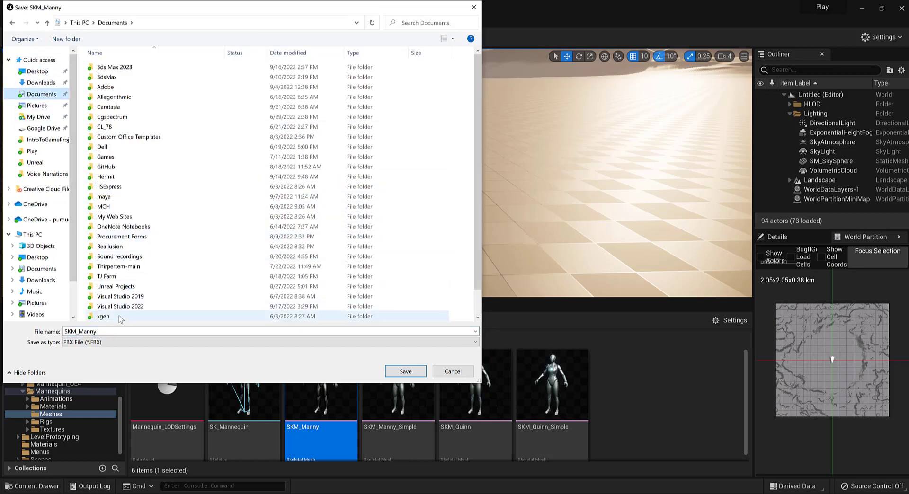
pyautogui.click(37, 72)
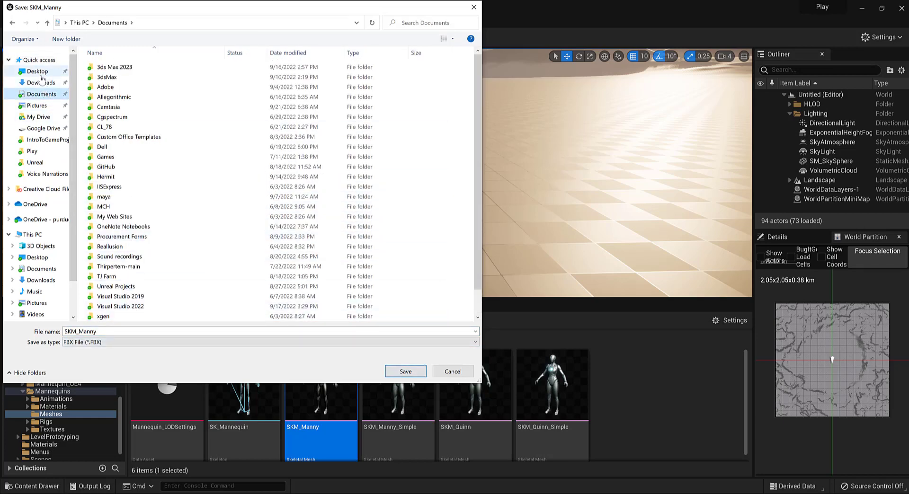
pyautogui.click(396, 370)
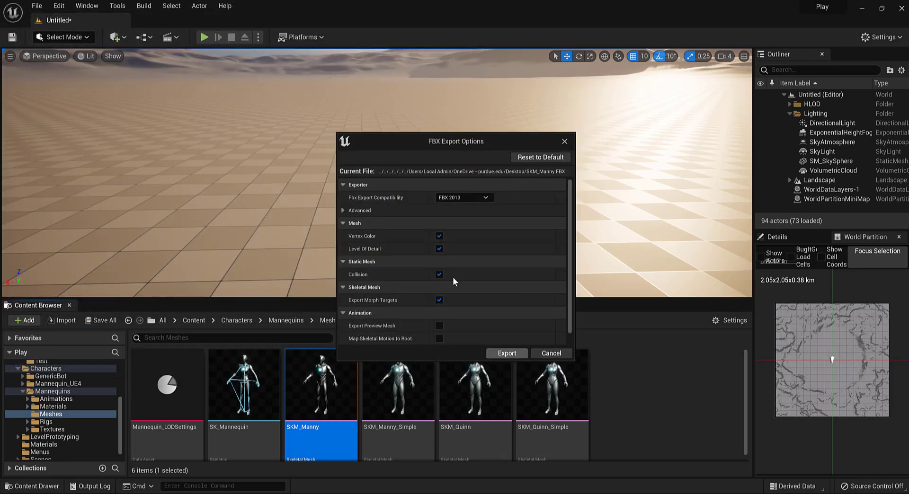
pyautogui.click(507, 355)
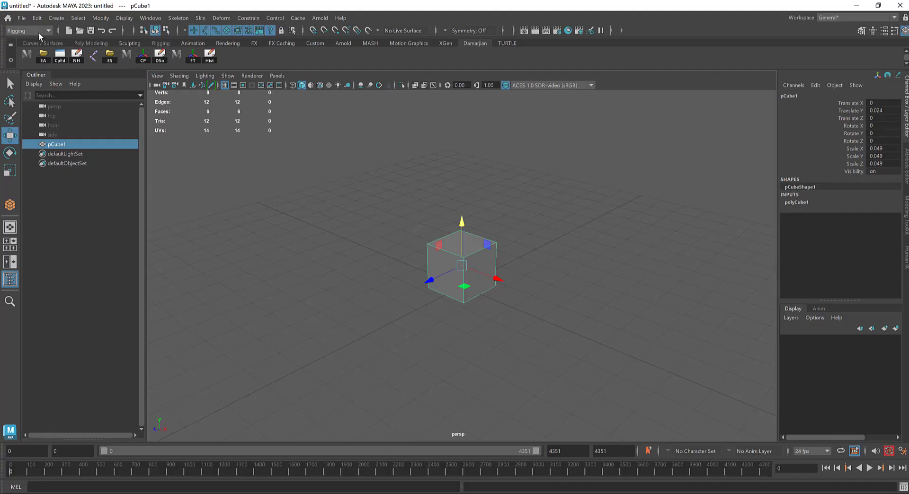
# - Switch to Maya and import SKM_Manny.FBX from the Desktop into the cube scene
pyautogui.click(21, 18)
pyautogui.click(58, 129)
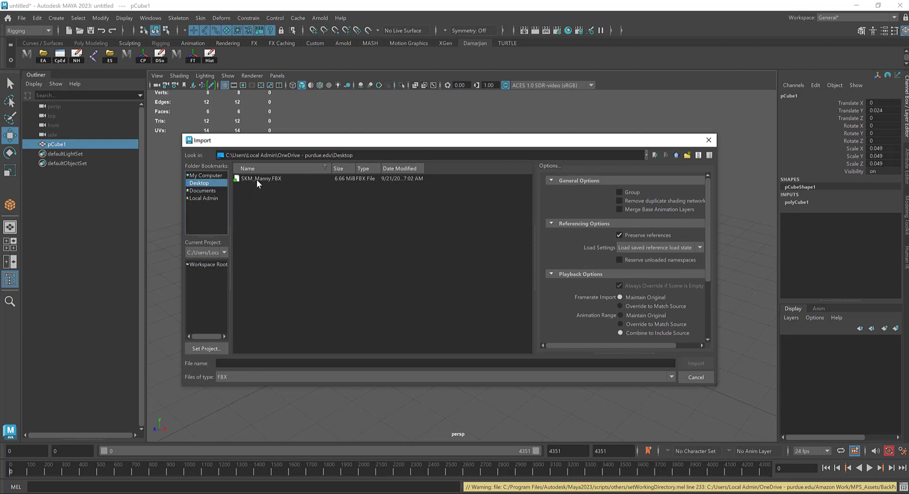
pyautogui.doubleClick(256, 179)
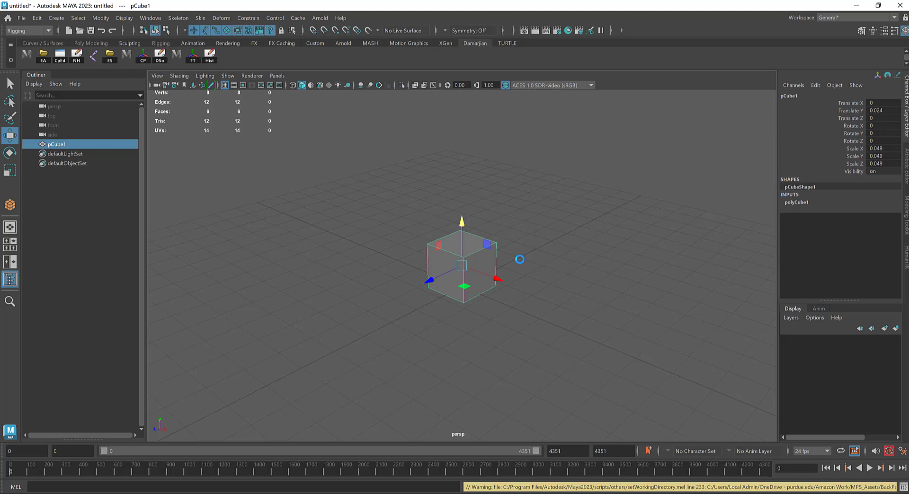
# - Compare the imported mannequin's size with the small cube between its feet, and select the ik_foot_root joint there
pyautogui.scroll(-10, 519, 260)
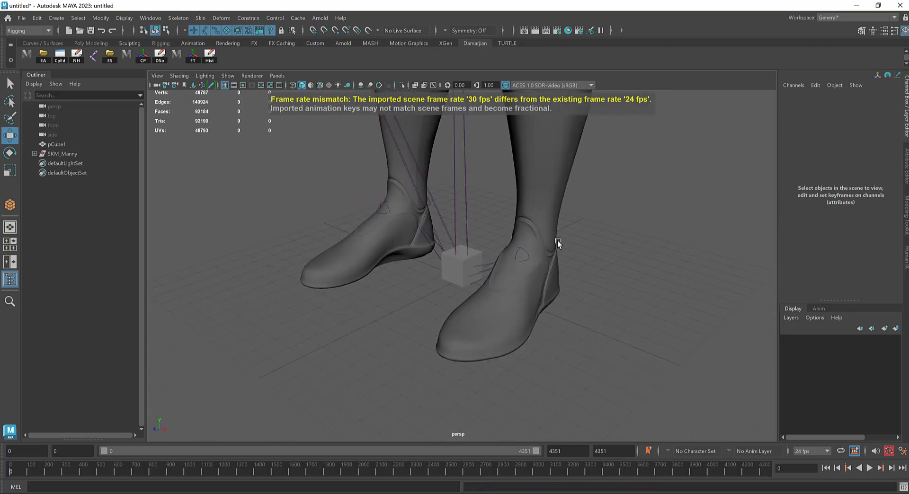
pyautogui.keyDown('alt'); pyautogui.moveTo(498, 276); pyautogui.dragTo(535, 275); pyautogui.keyUp('alt')
pyautogui.scroll(4, 458, 329)
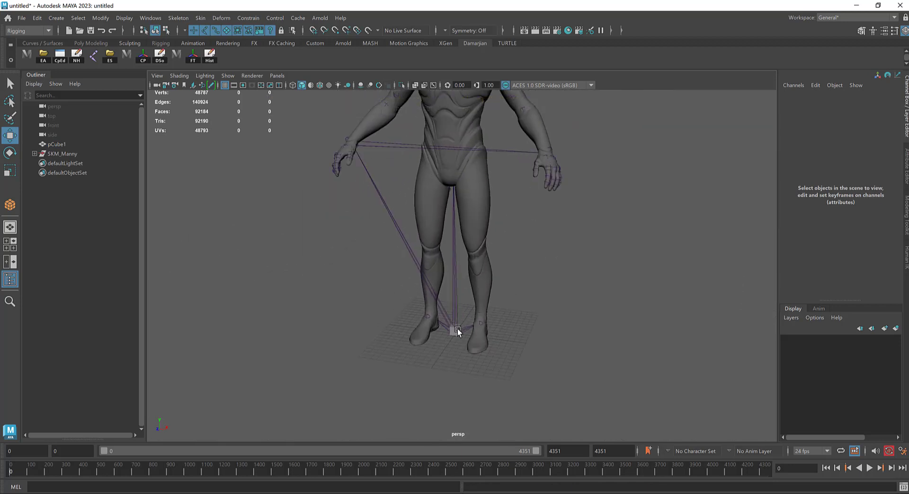
pyautogui.click(450, 332)
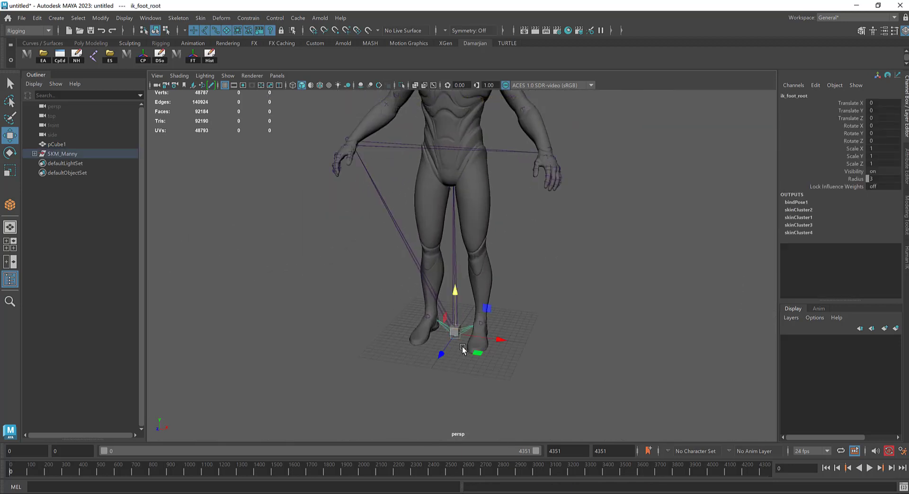
# - Delete the root joint hierarchy from under SKM_Manny, leaving only the mannequin mesh
pyautogui.click(461, 329)
pyautogui.click(34, 153)
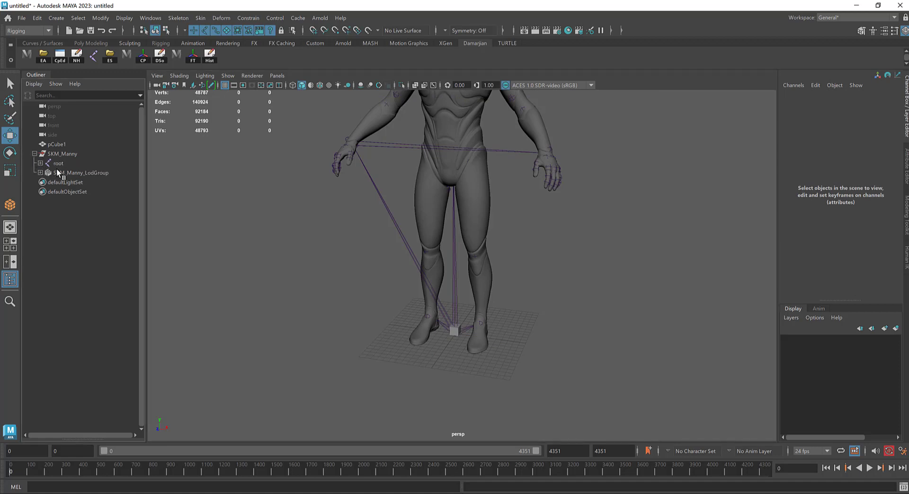
pyautogui.click(59, 164)
pyautogui.press('Delete')
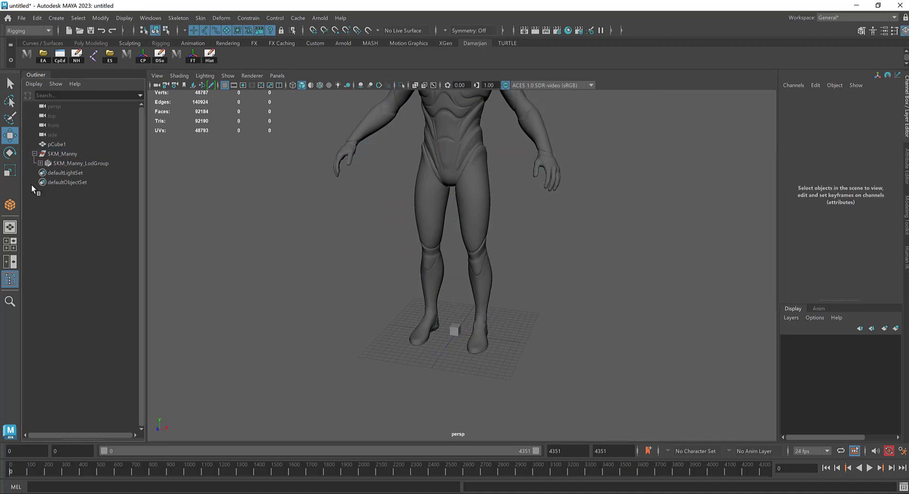
# - Unparent SKM_Manny_LodGroup from the SKM_Manny group and delete the emptied SKM_Manny group
pyautogui.click(76, 163)
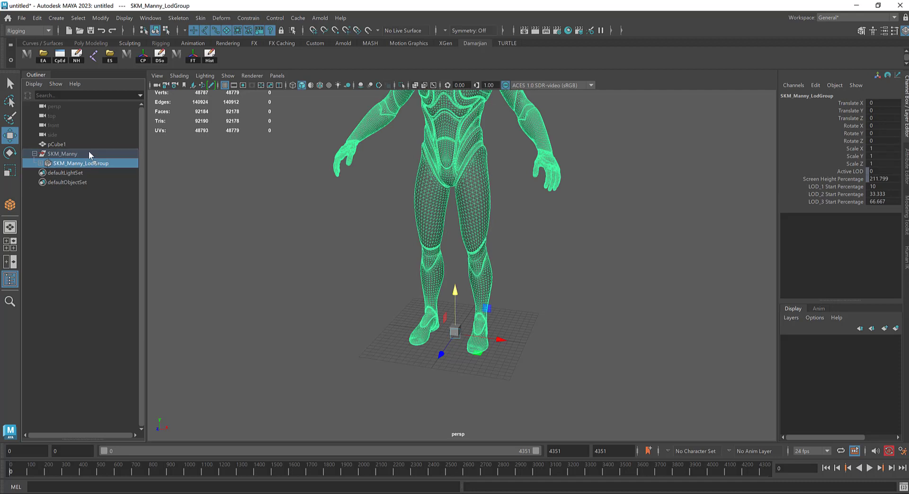
pyautogui.moveTo(84, 149); pyautogui.dragTo(82, 148, button='middle')
pyautogui.click(66, 162)
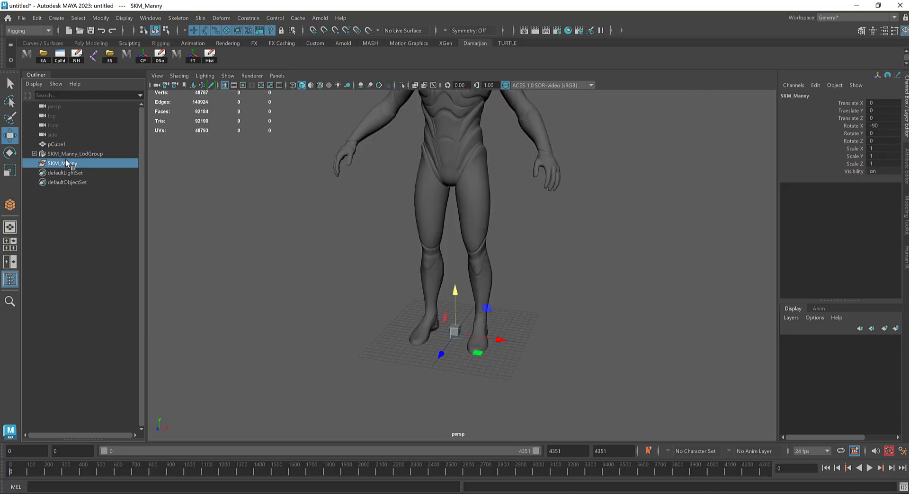
pyautogui.press('Delete')
# - Put SKM_Manny_LodGroup in a new display layer and set that layer's display type to Reference
pyautogui.click(73, 154)
pyautogui.keyDown('alt'); pyautogui.moveTo(471, 161); pyautogui.dragTo(450, 246); pyautogui.keyUp('alt')
pyautogui.keyDown('alt'); pyautogui.moveTo(450, 245); pyautogui.dragTo(478, 235, button='right'); pyautogui.keyUp('alt')
pyautogui.keyDown('alt'); pyautogui.moveTo(514, 241); pyautogui.dragTo(460, 258); pyautogui.keyUp('alt')
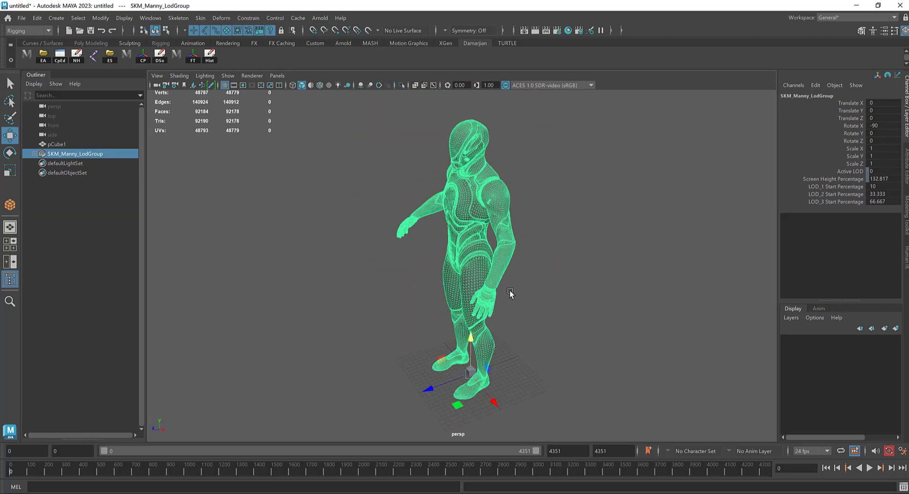
pyautogui.keyDown('alt'); pyautogui.moveTo(510, 291); pyautogui.dragTo(482, 357); pyautogui.keyUp('alt')
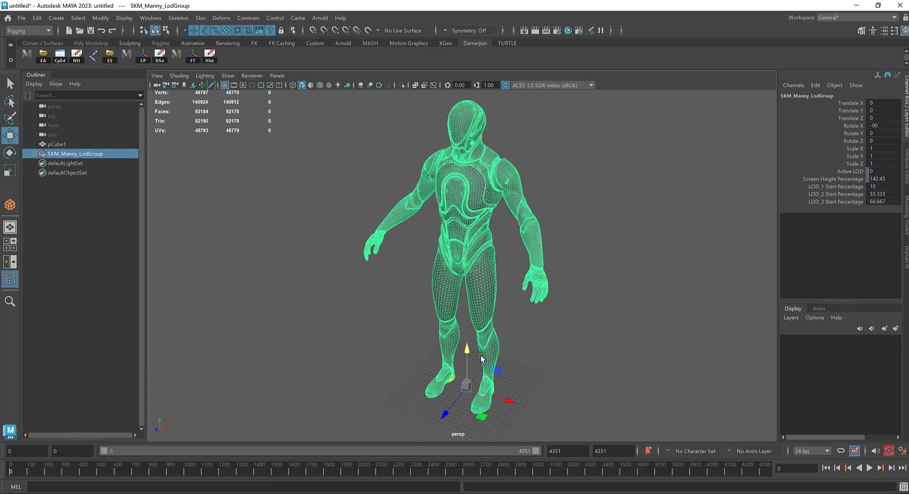
pyautogui.click(896, 328)
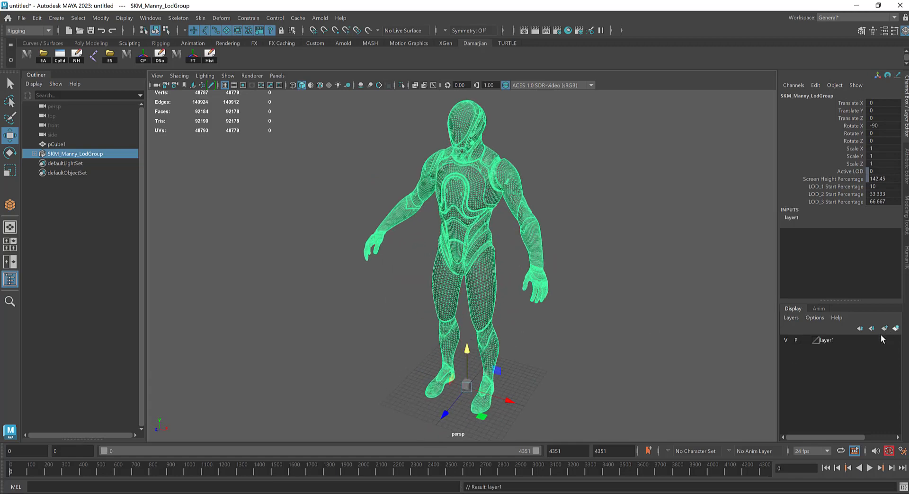
pyautogui.doubleClick(848, 342)
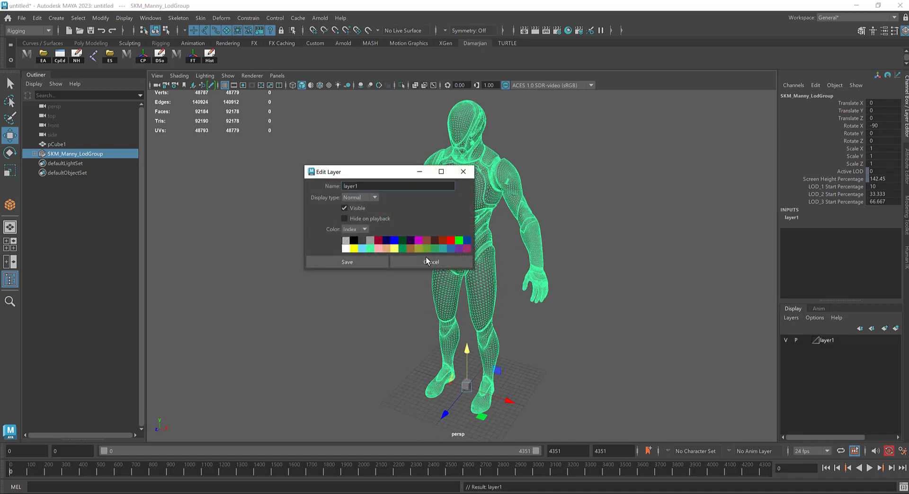
pyautogui.click(428, 261)
pyautogui.rightClick(841, 344)
pyautogui.click(817, 354)
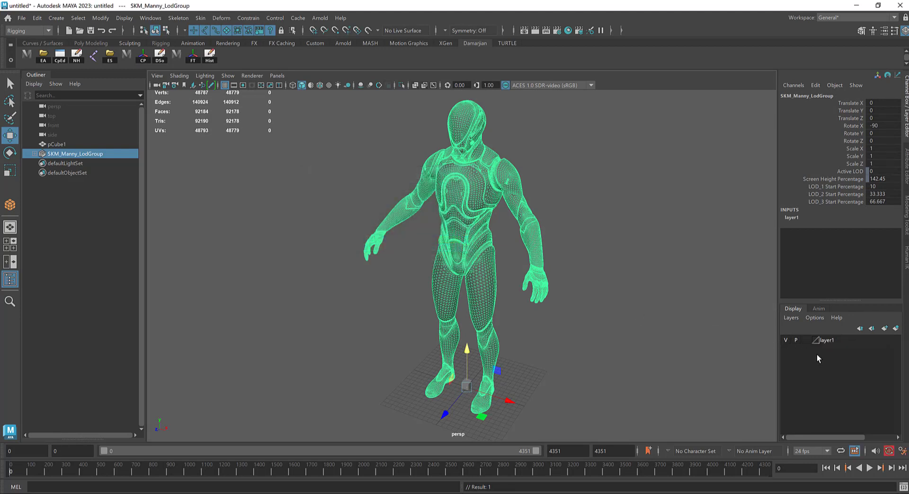
pyautogui.click(808, 341)
pyautogui.click(809, 341)
pyautogui.click(587, 266)
# - Scale the small cube between the feet uniformly to about 0.42 and raise it to hip height, about 0.955 on Y
pyautogui.keyDown('alt'); pyautogui.moveTo(391, 248); pyautogui.dragTo(462, 280); pyautogui.keyUp('alt')
pyautogui.click(462, 280)
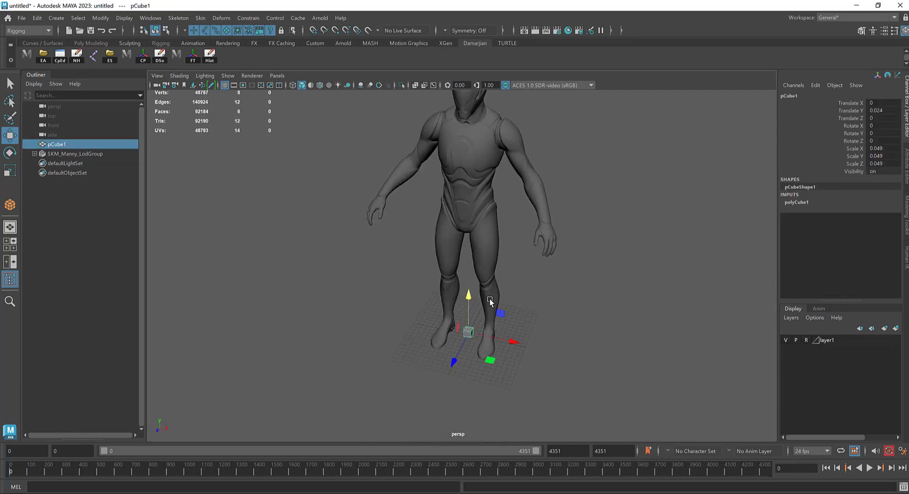
pyautogui.press('r')
pyautogui.moveTo(470, 331); pyautogui.dragTo(518, 329)
pyautogui.press('w')
pyautogui.moveTo(472, 293); pyautogui.dragTo(450, 163)
pyautogui.moveTo(483, 192)
pyautogui.keyDown('alt'); pyautogui.mouseDown()
pyautogui.moveTo(450, 186)
pyautogui.moveTo(495, 188)
pyautogui.mouseUp(); pyautogui.keyUp('alt')
pyautogui.scroll(3, 481, 212)
pyautogui.keyDown('alt'); pyautogui.moveTo(493, 200); pyautogui.dragTo(500, 221, button='middle'); pyautogui.keyUp('alt')
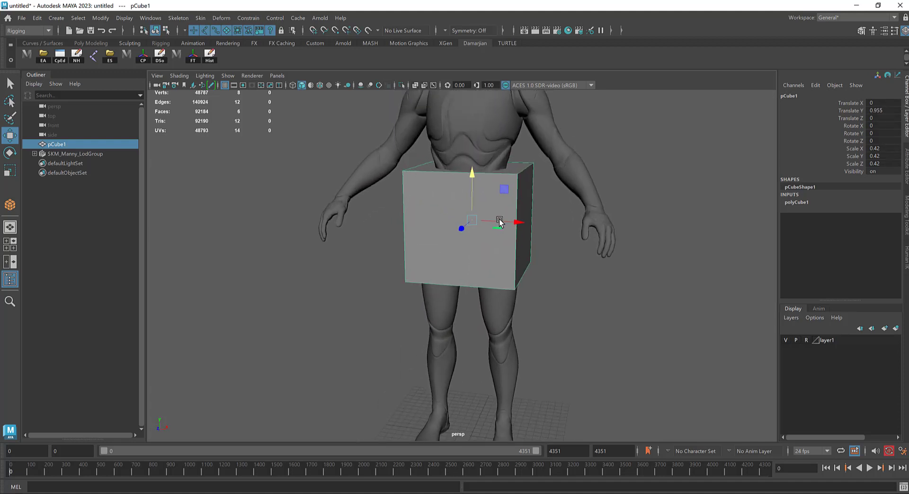
pyautogui.keyDown('alt'); pyautogui.moveTo(500, 221); pyautogui.dragTo(448, 210); pyautogui.keyUp('alt')
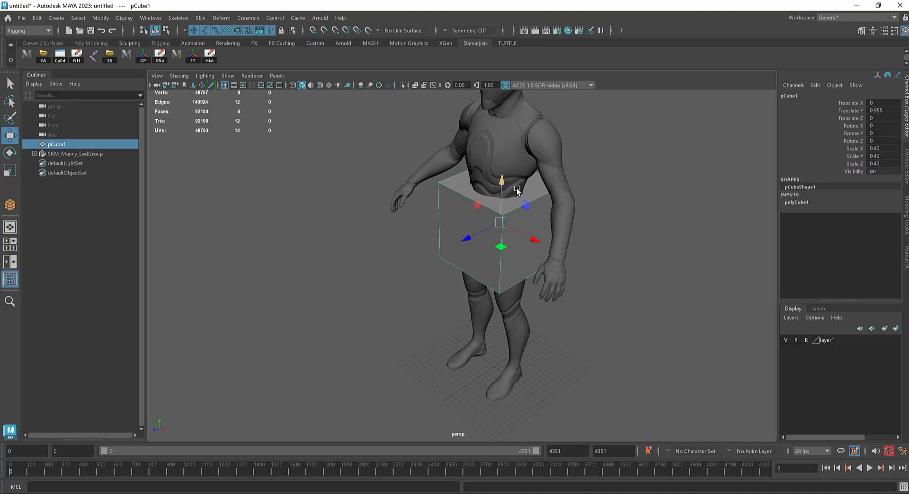
pyautogui.keyDown('alt'); pyautogui.moveTo(450, 237); pyautogui.dragTo(493, 221); pyautogui.keyUp('alt')
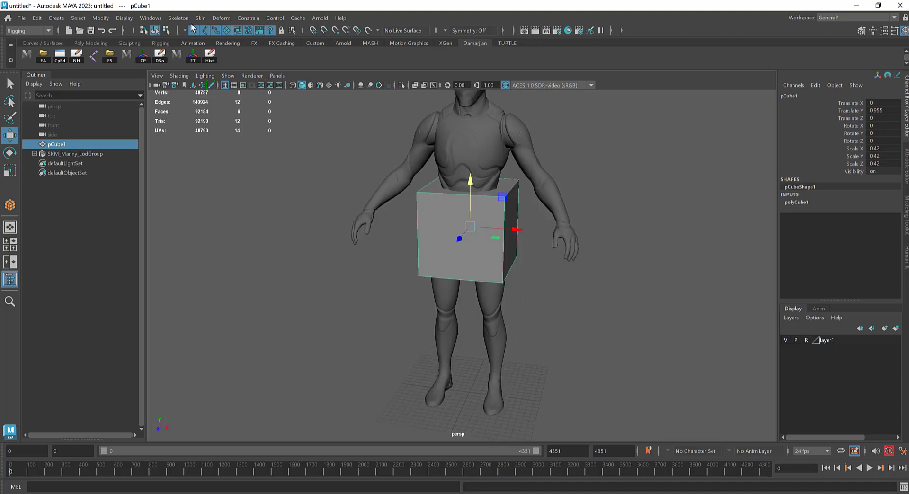
# - Switch to the Modeling menu set and smooth the cube with 1 division
pyautogui.click(48, 30)
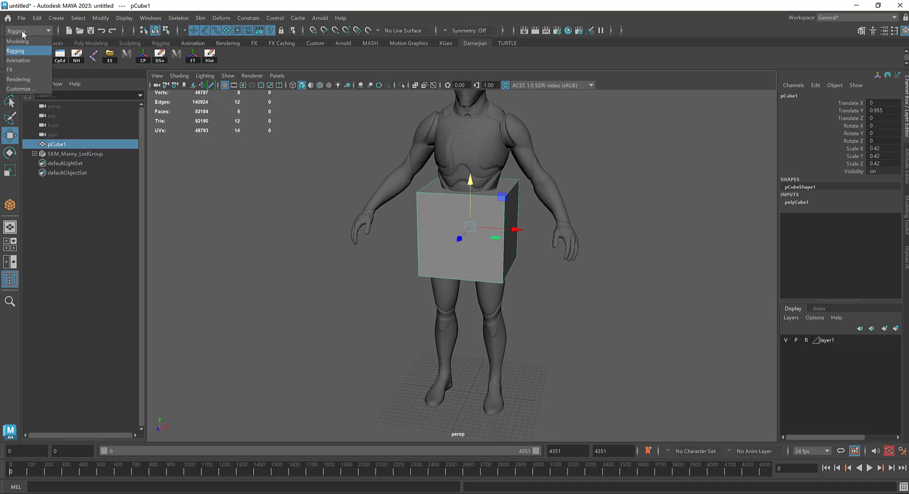
pyautogui.click(21, 39)
pyautogui.click(175, 18)
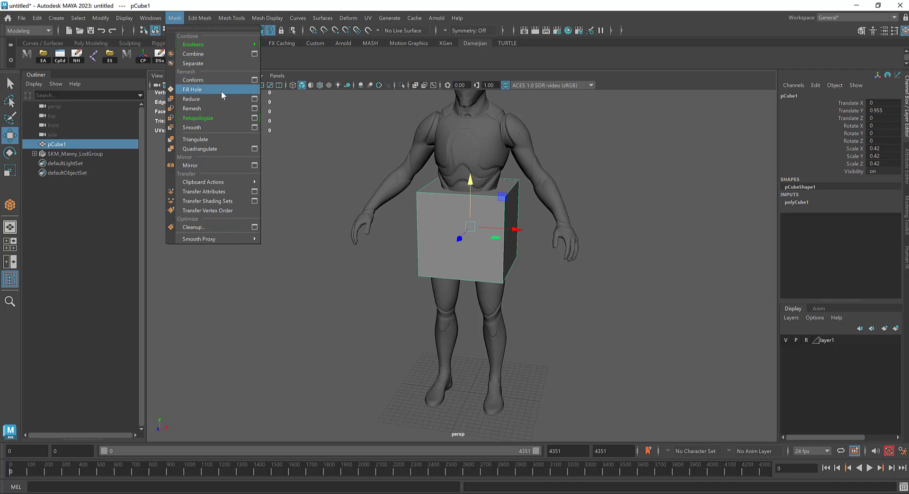
pyautogui.click(192, 128)
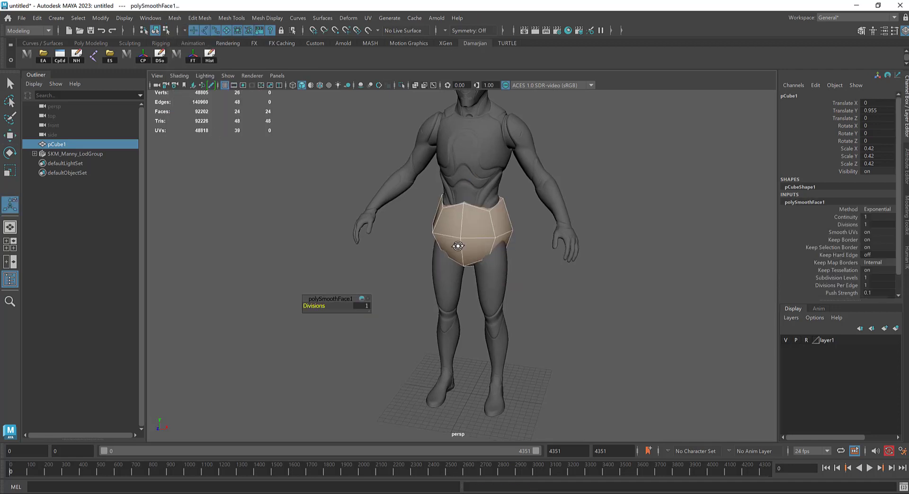
pyautogui.keyDown('alt'); pyautogui.moveTo(459, 247); pyautogui.dragTo(533, 215); pyautogui.keyUp('alt')
pyautogui.press('q')
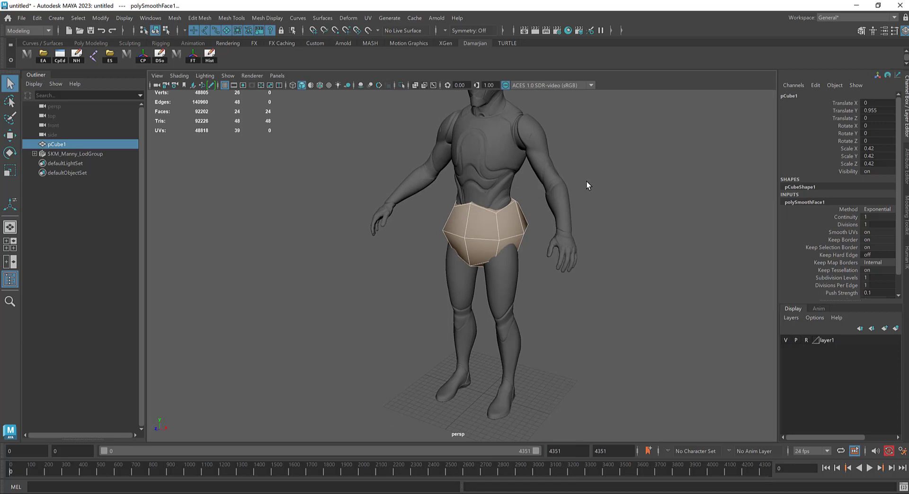
pyautogui.click(545, 205)
pyautogui.click(502, 222)
pyautogui.keyDown('shift'); pyautogui.moveTo(520, 220); pyautogui.dragTo(340, 285, button='right'); pyautogui.keyUp('shift')
pyautogui.click(340, 285)
pyautogui.keyDown('alt'); pyautogui.moveTo(377, 256); pyautogui.dragTo(404, 260); pyautogui.keyUp('alt')
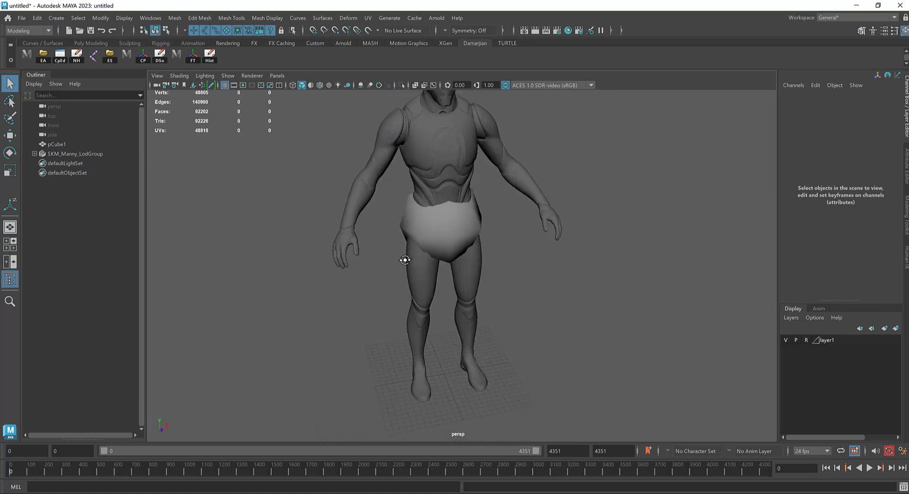
# - Move the smoothed cube to the mannequin's waist at about 1.088 on Y and 0.038 on Z
pyautogui.scroll(3, 438, 234)
pyautogui.click(441, 231)
pyautogui.keyDown('alt'); pyautogui.moveTo(491, 237); pyautogui.dragTo(421, 244); pyautogui.keyUp('alt')
pyautogui.press('w')
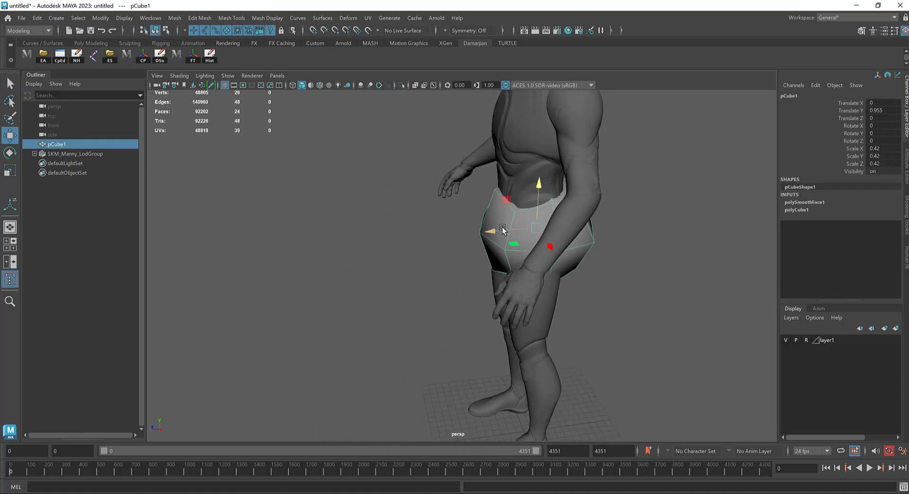
pyautogui.moveTo(497, 231); pyautogui.dragTo(489, 209)
pyautogui.scroll(-3, 479, 226)
# - Return layer1 to normal display and delete the mannequin's LOD meshes together with SKM_Manny_LodGroup
pyautogui.click(806, 340)
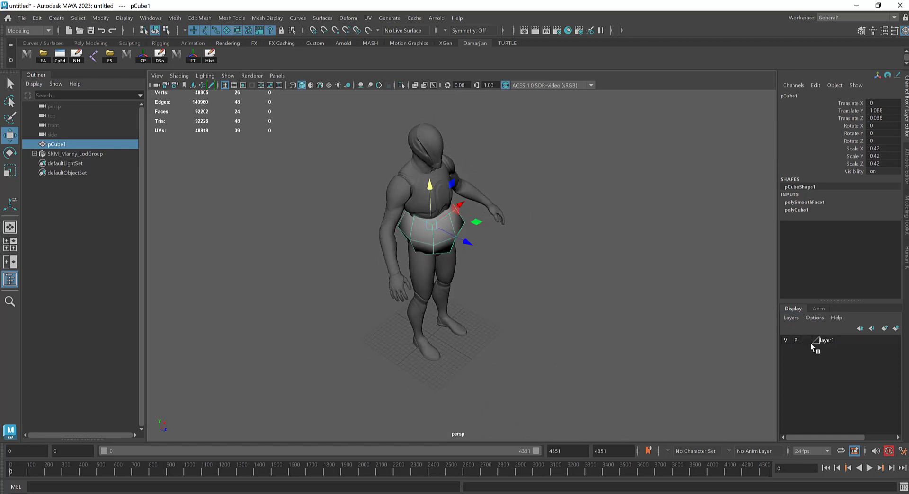
pyautogui.click(424, 165)
pyautogui.click(420, 160)
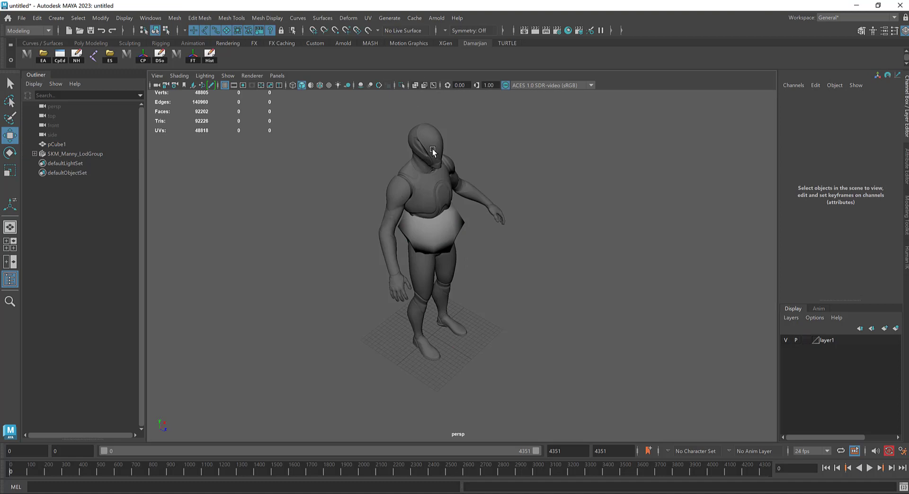
pyautogui.click(426, 151)
pyautogui.click(518, 142)
pyautogui.click(473, 169)
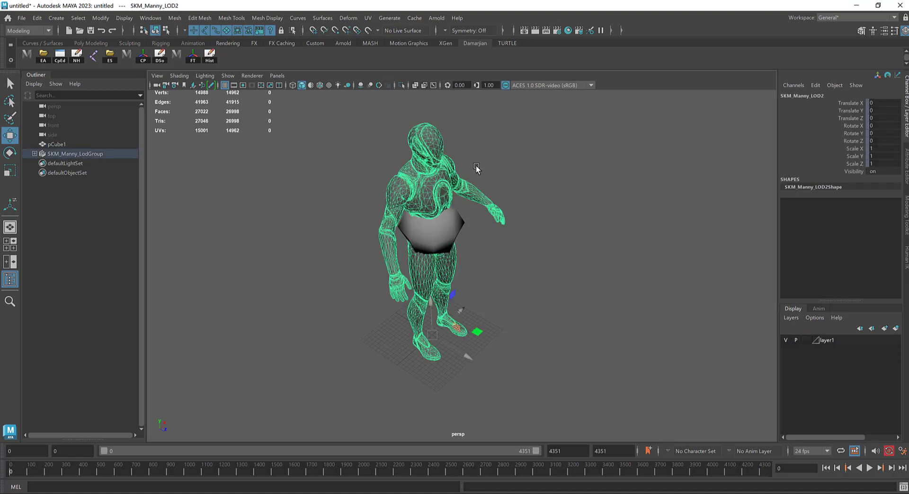
pyautogui.click(476, 167)
pyautogui.click(81, 154)
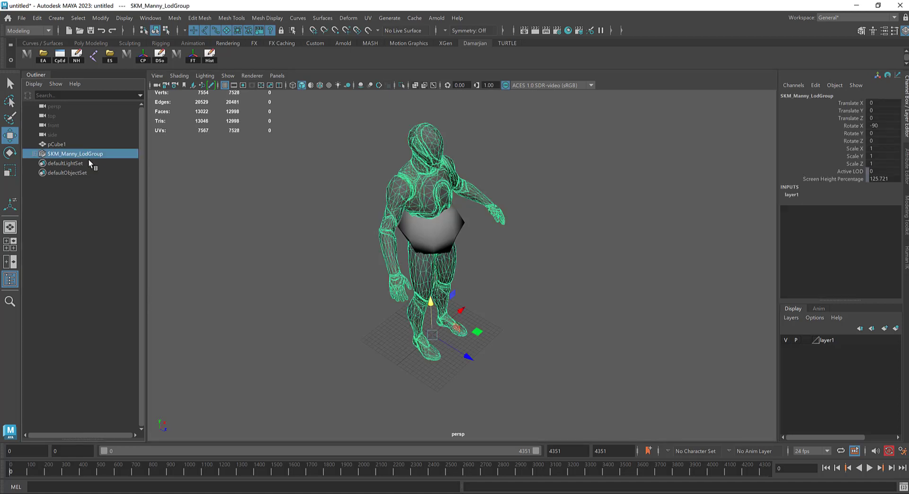
pyautogui.press('Delete')
# - Duplicate the smoothed cube and move the copy down and sideways to about X 0.388, Y 0.123
pyautogui.moveTo(528, 269); pyautogui.dragTo(530, 270)
pyautogui.keyDown('alt'); pyautogui.moveTo(502, 263); pyautogui.dragTo(441, 259); pyautogui.keyUp('alt')
pyautogui.hotkey('ctrl', 'd')
pyautogui.moveTo(493, 188); pyautogui.dragTo(480, 351)
pyautogui.moveTo(504, 297); pyautogui.dragTo(554, 304)
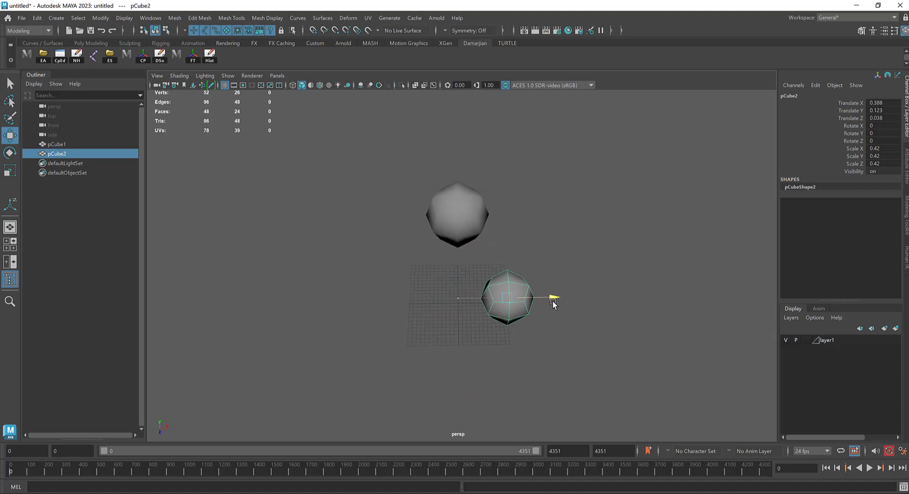
# - Raise and flatten the top vertices of the duplicated shape, then adjust the height of its middle vertex ring
pyautogui.moveTo(511, 331); pyautogui.dragTo(519, 308)
pyautogui.moveTo(522, 241); pyautogui.dragTo(464, 244, button='right')
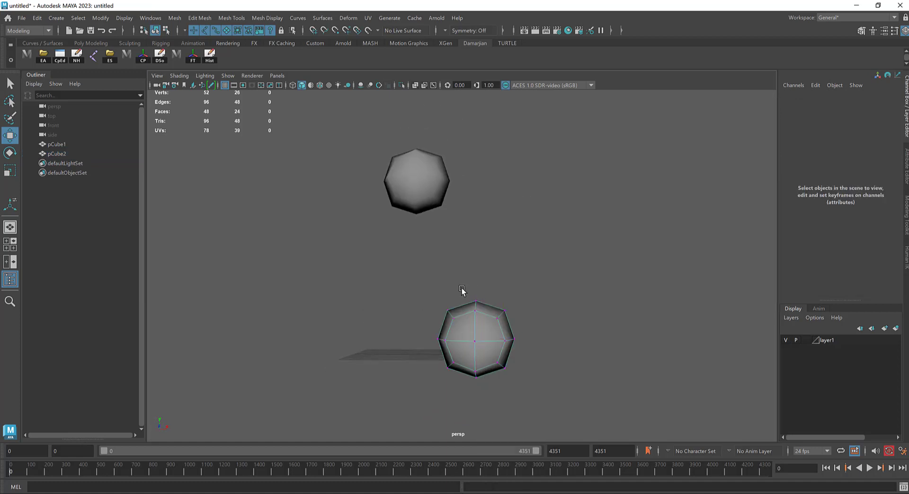
pyautogui.moveTo(524, 327); pyautogui.dragTo(524, 327)
pyautogui.moveTo(475, 260); pyautogui.dragTo(456, 332)
pyautogui.press('r')
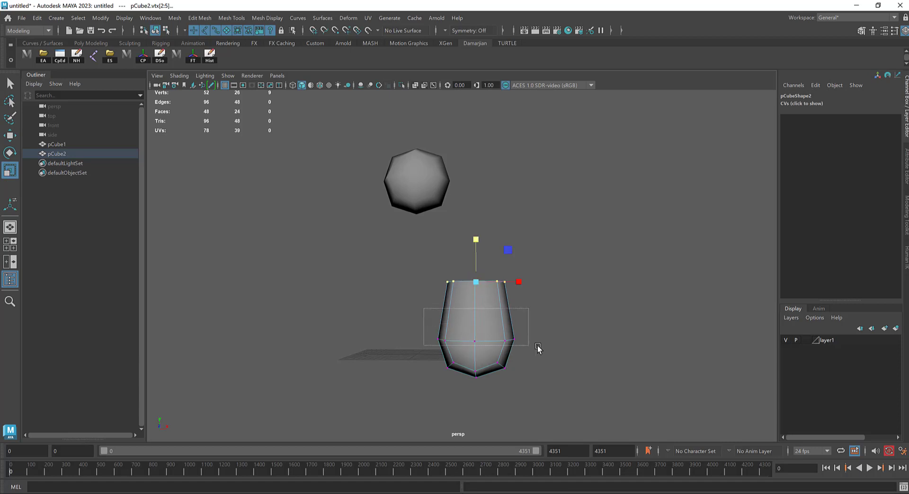
pyautogui.moveTo(537, 349); pyautogui.dragTo(537, 349)
pyautogui.press('w')
pyautogui.moveTo(473, 291); pyautogui.dragTo(475, 273)
# - Flatten the duplicated shape's bottom vertices into a level base and adjust their height
pyautogui.moveTo(410, 341); pyautogui.dragTo(554, 411)
pyautogui.press('r')
pyautogui.moveTo(476, 370); pyautogui.dragTo(439, 362)
pyautogui.press('w')
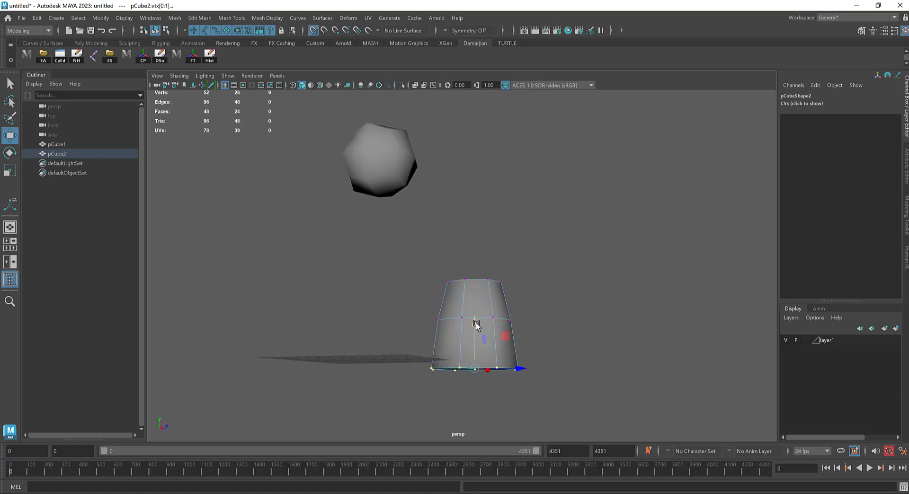
pyautogui.moveTo(476, 325); pyautogui.dragTo(419, 337)
# - Return the tapered shape to object mode and scale it uniformly to about 0.257
pyautogui.moveTo(458, 229); pyautogui.dragTo(480, 293, button='right')
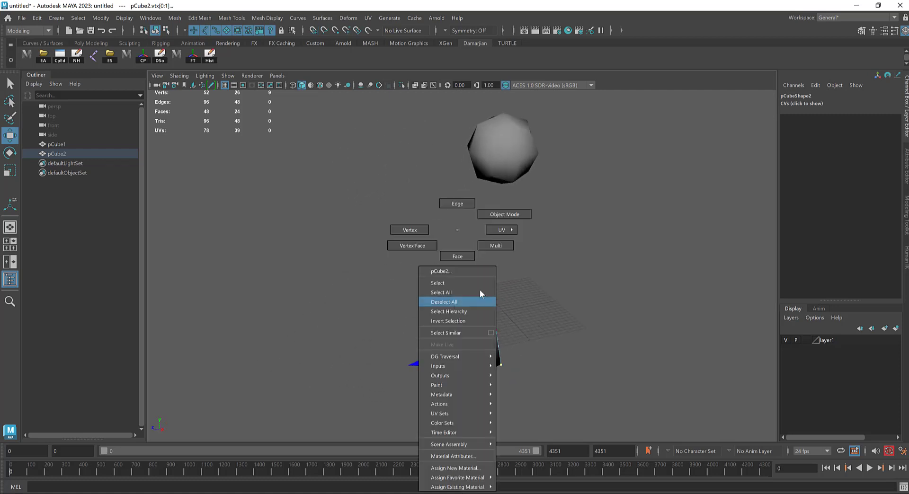
pyautogui.moveTo(515, 202); pyautogui.dragTo(517, 203, button='right')
pyautogui.press('r')
pyautogui.moveTo(459, 337); pyautogui.dragTo(425, 353)
pyautogui.moveTo(423, 325)
pyautogui.keyDown('alt'); pyautogui.mouseDown()
pyautogui.moveTo(442, 331)
pyautogui.moveTo(436, 326)
pyautogui.mouseUp(); pyautogui.keyUp('alt')
pyautogui.press('w')
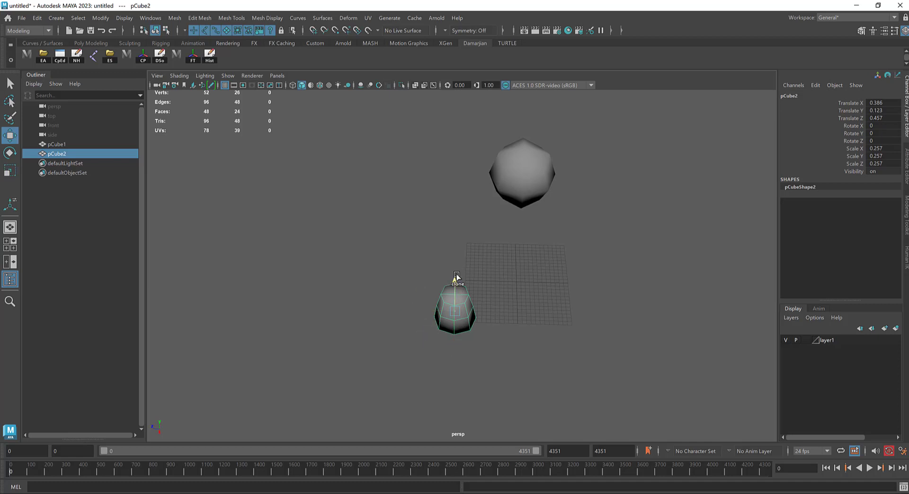
# - Duplicate the tapered shape upward to about 0.67 on Y and delete the copy's middle edge loop
pyautogui.keyDown('shift'); pyautogui.moveTo(457, 276); pyautogui.dragTo(531, 209); pyautogui.keyUp('shift')
pyautogui.rightClick(555, 188)
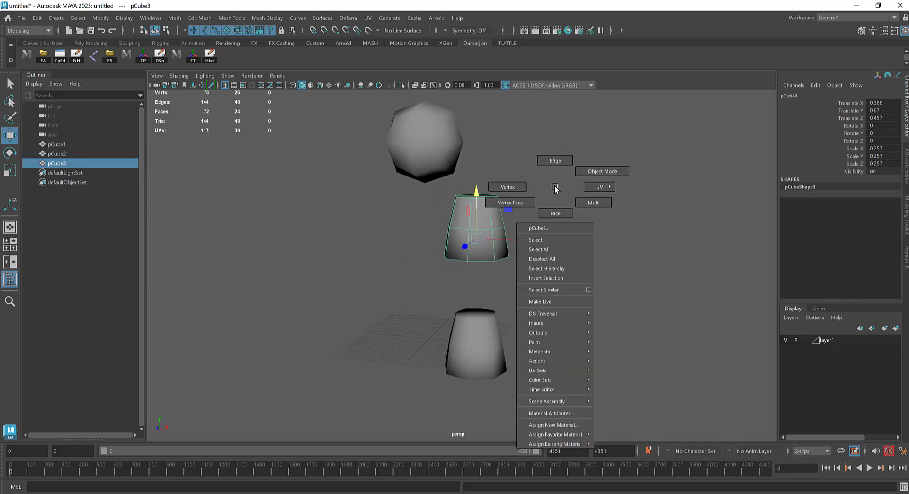
pyautogui.moveTo(568, 140); pyautogui.dragTo(566, 142, button='right')
pyautogui.doubleClick(485, 232)
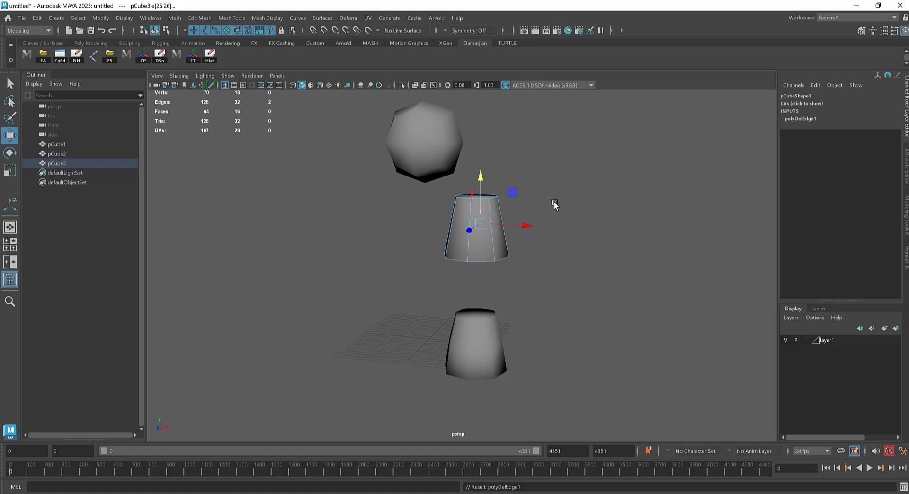
# - Scale the upper copy's bottom vertices inward to turn its taper into a nearly straight cylinder
pyautogui.moveTo(553, 205); pyautogui.dragTo(489, 236, button='right')
pyautogui.moveTo(573, 260); pyautogui.dragTo(572, 261)
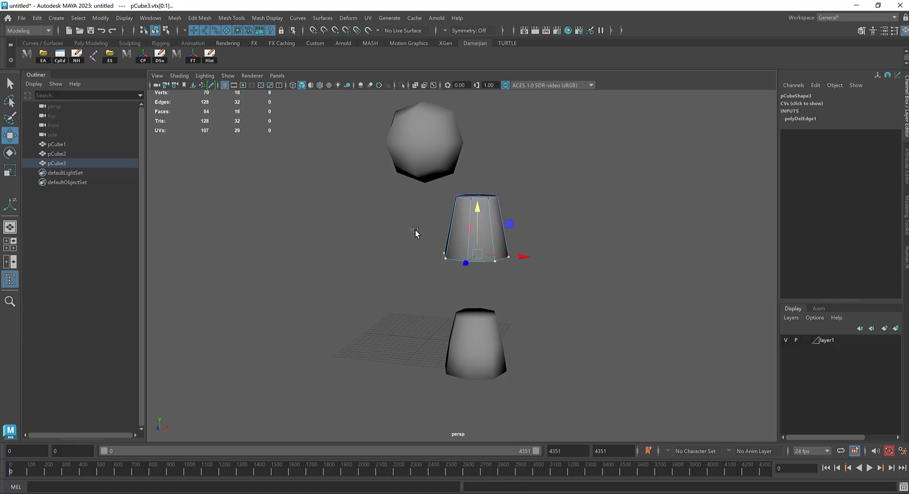
pyautogui.press('r')
pyautogui.moveTo(476, 256); pyautogui.dragTo(464, 270)
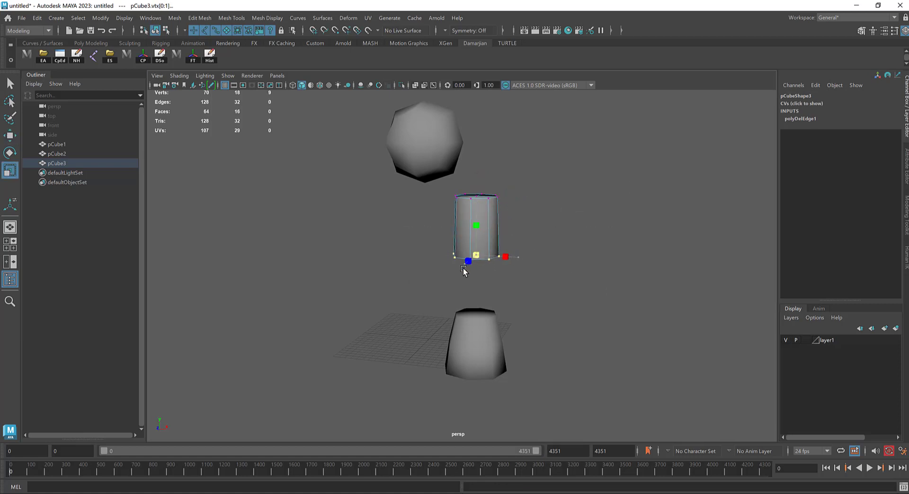
pyautogui.press('w')
# - Lower the cylinder onto the tapered shape at about 0.362 on Y and scale it uniformly to about 0.2
pyautogui.moveTo(491, 212); pyautogui.dragTo(530, 182, button='right')
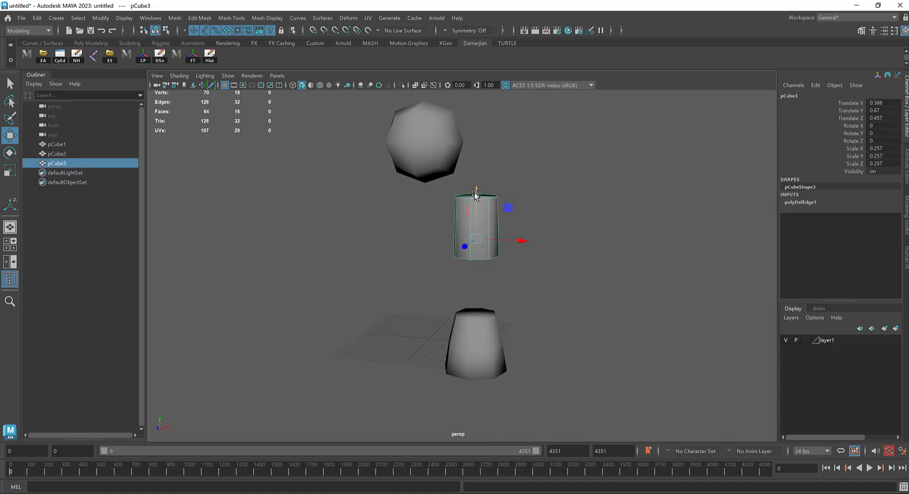
pyautogui.moveTo(477, 197); pyautogui.dragTo(479, 262)
pyautogui.press('r')
pyautogui.moveTo(476, 302); pyautogui.dragTo(465, 321)
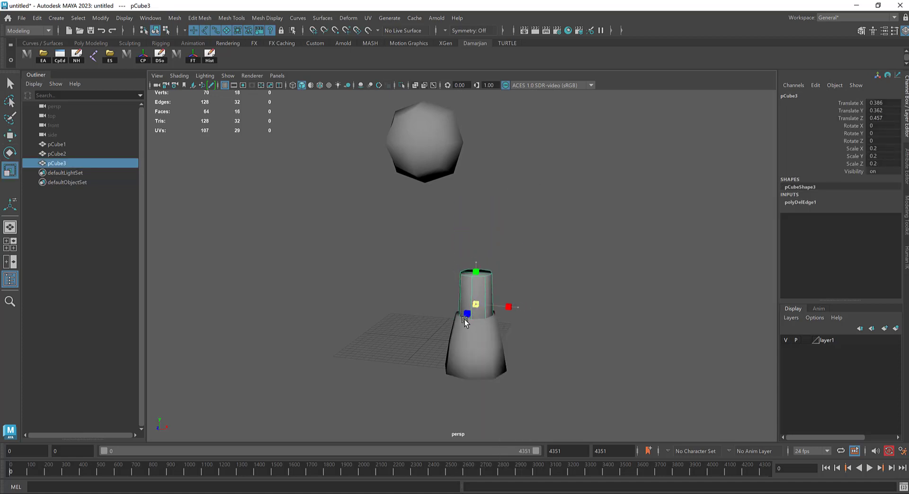
# - Duplicate the large sphere and move the copy above the cylinder, to about 0.581 on X and 0.423 on Z
pyautogui.keyDown('alt'); pyautogui.moveTo(478, 269); pyautogui.dragTo(464, 244); pyautogui.keyUp('alt')
pyautogui.press('w')
pyautogui.click(504, 142)
pyautogui.keyDown('alt'); pyautogui.moveTo(503, 142); pyautogui.dragTo(564, 200); pyautogui.keyUp('alt')
pyautogui.moveTo(501, 132)
pyautogui.keyDown('shift'); pyautogui.mouseDown()
pyautogui.moveTo(406, 158)
pyautogui.moveTo(458, 256)
pyautogui.moveTo(459, 280)
pyautogui.mouseUp(); pyautogui.keyUp('shift')
pyautogui.keyDown('alt'); pyautogui.moveTo(427, 301); pyautogui.dragTo(419, 244); pyautogui.keyUp('alt')
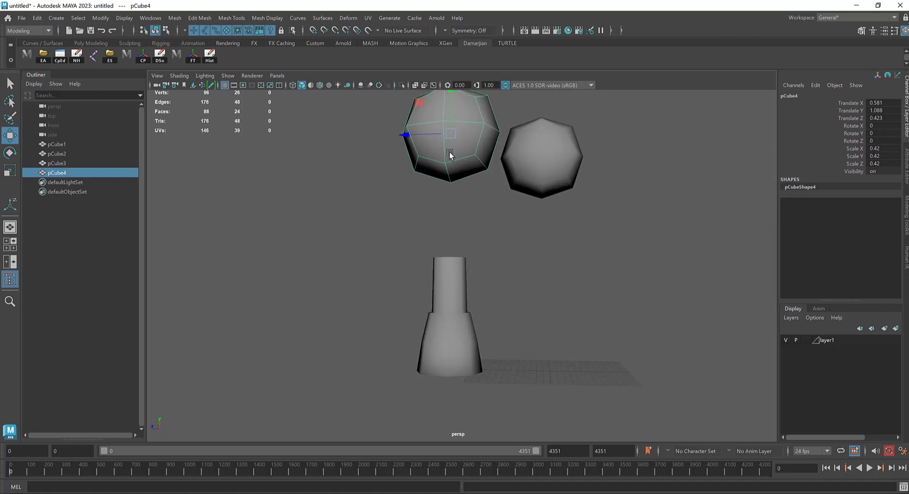
# - Scale the sphere copy uniformly to about 0.221 and seat it on the cylinder's top at about 0.393, 0.628, 0.46
pyautogui.keyDown('alt'); pyautogui.moveTo(413, 192); pyautogui.dragTo(496, 199); pyautogui.keyUp('alt')
pyautogui.keyDown('alt'); pyautogui.moveTo(569, 179); pyautogui.dragTo(528, 144); pyautogui.keyUp('alt')
pyautogui.moveTo(484, 98); pyautogui.dragTo(412, 258)
pyautogui.press('r')
pyautogui.press('w')
pyautogui.moveTo(456, 217); pyautogui.dragTo(457, 214)
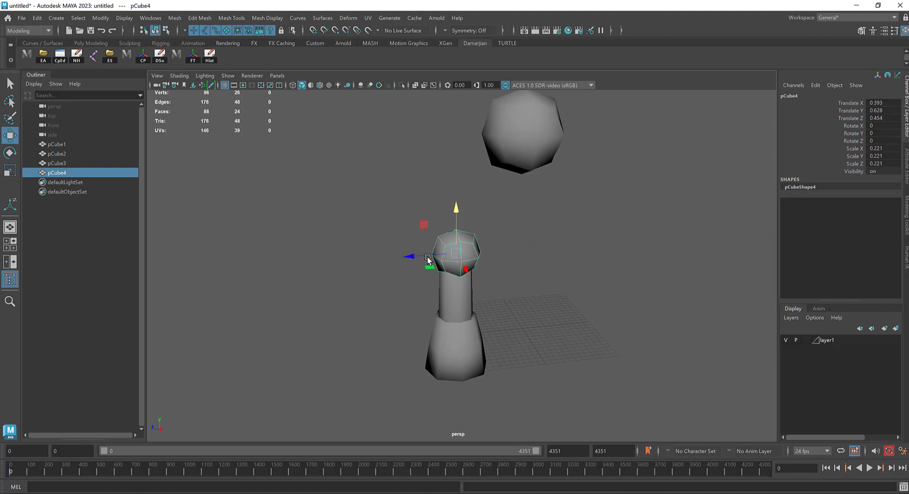
pyautogui.keyDown('alt'); pyautogui.moveTo(462, 256); pyautogui.dragTo(408, 265); pyautogui.keyUp('alt')
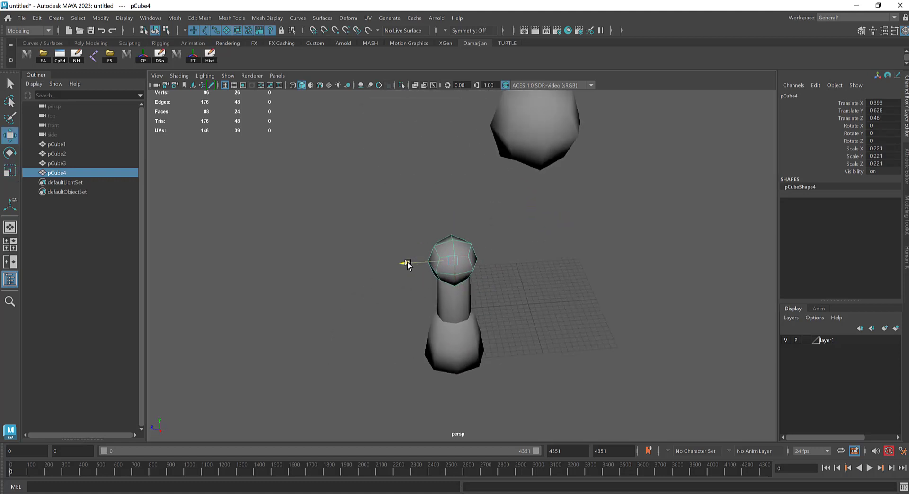
# - Turn on wireframe on shaded and duplicate the large sphere to about 0.173 on X and 0.158 on Z
pyautogui.click(319, 85)
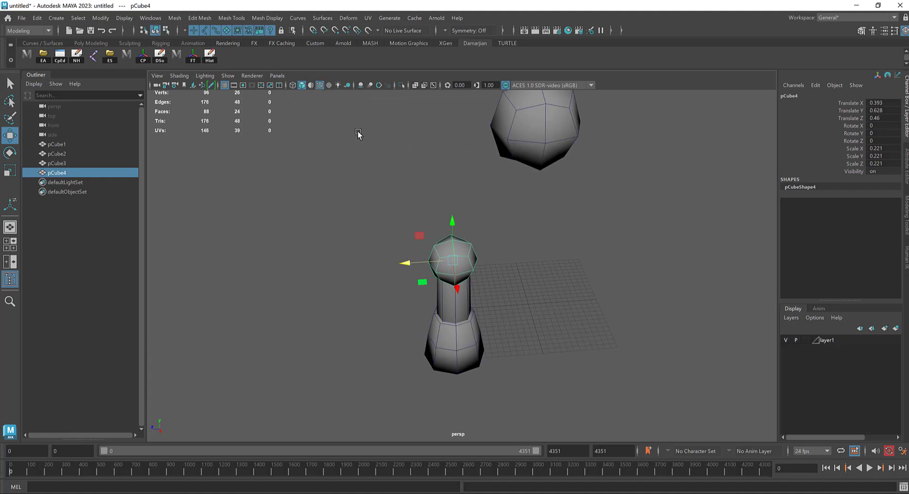
pyautogui.moveTo(359, 136)
pyautogui.keyDown('alt'); pyautogui.mouseDown()
pyautogui.moveTo(534, 187)
pyautogui.moveTo(516, 189)
pyautogui.mouseUp(); pyautogui.keyUp('alt')
pyautogui.click(410, 175)
pyautogui.keyDown('alt'); pyautogui.moveTo(410, 177); pyautogui.dragTo(423, 186); pyautogui.keyUp('alt')
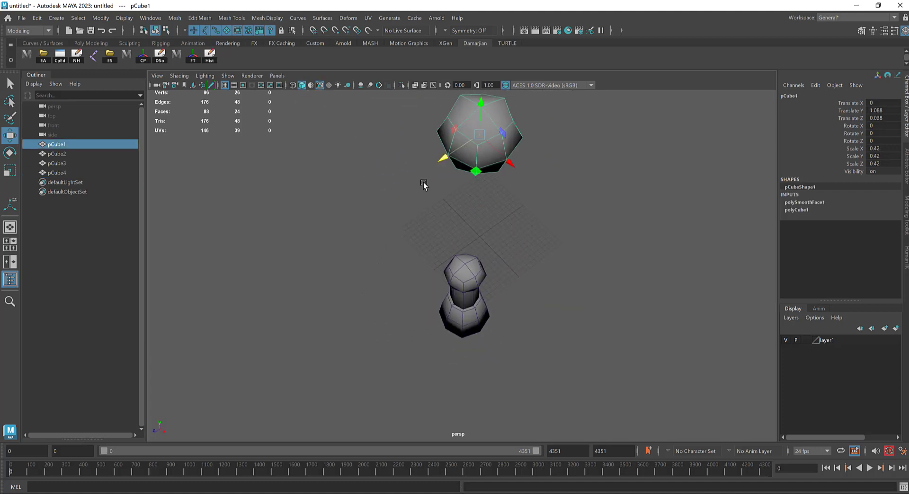
pyautogui.hotkey('ctrl', 'd')
pyautogui.moveTo(511, 162); pyautogui.dragTo(532, 184)
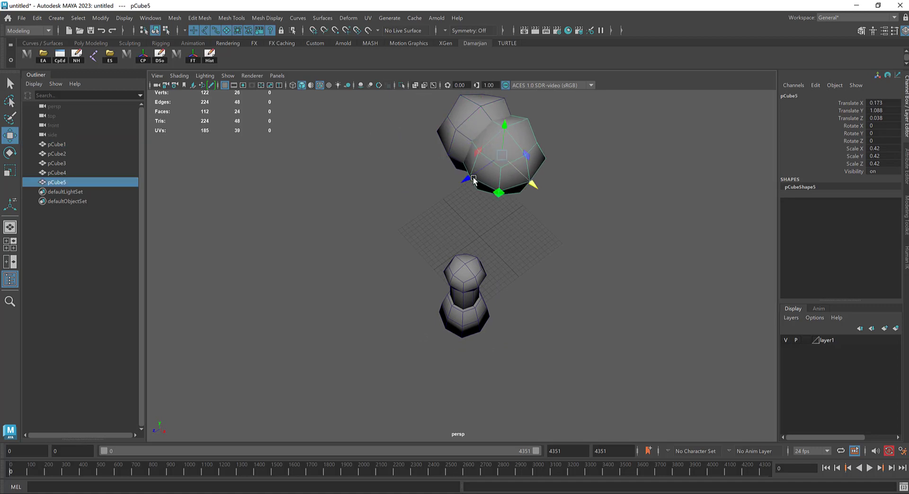
pyautogui.moveTo(464, 179); pyautogui.dragTo(442, 197)
# - Scale the new sphere copy uniformly to about 0.248 and lower it to about 0.959 on Y
pyautogui.press('r')
pyautogui.moveTo(483, 167); pyautogui.dragTo(481, 187)
pyautogui.press('w')
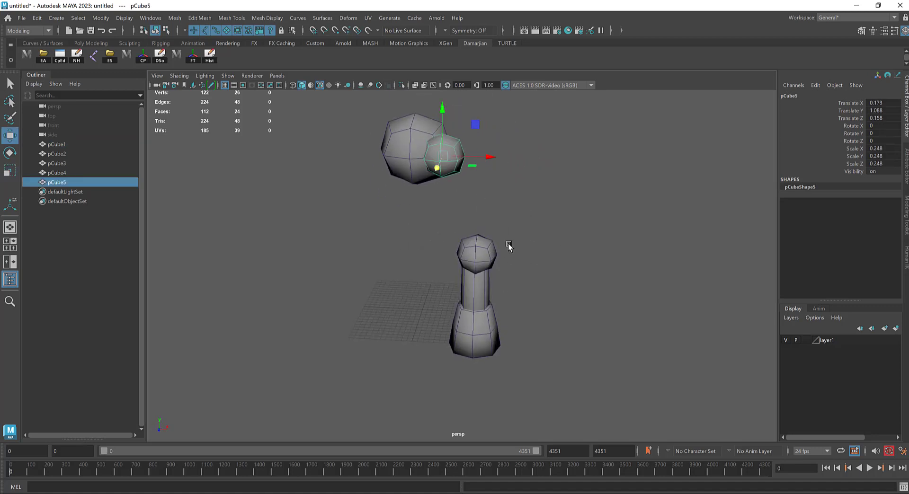
pyautogui.keyDown('alt'); pyautogui.moveTo(507, 248); pyautogui.dragTo(455, 239); pyautogui.keyUp('alt')
pyautogui.moveTo(513, 124); pyautogui.dragTo(513, 144)
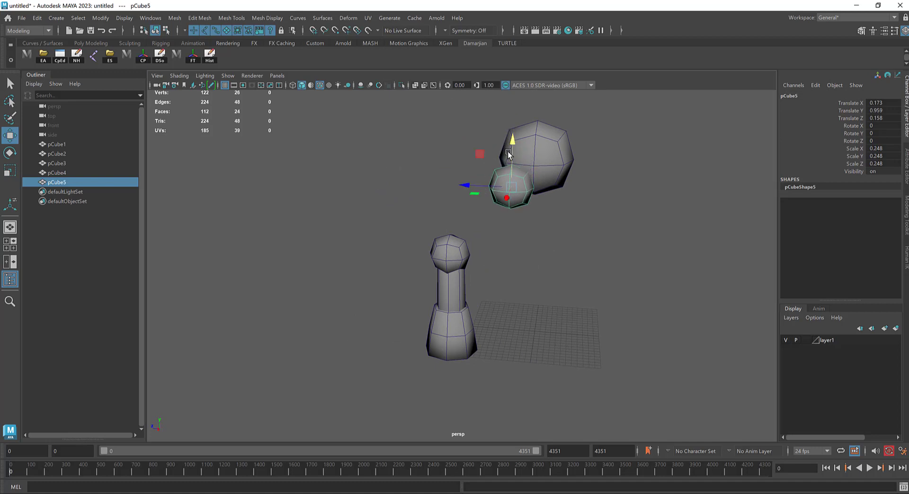
# - Duplicate the cylinder up to about 0.728 on Y, tilt it toward the upper small sphere and stretch its Y scale to about 0.321
pyautogui.click(453, 276)
pyautogui.keyDown('shift'); pyautogui.moveTo(452, 254); pyautogui.dragTo(463, 192); pyautogui.keyUp('shift')
pyautogui.press('e')
pyautogui.keyDown('alt'); pyautogui.moveTo(470, 223); pyautogui.dragTo(490, 245); pyautogui.keyUp('alt')
pyautogui.press('w')
pyautogui.press('e')
pyautogui.moveTo(456, 278); pyautogui.dragTo(517, 234)
pyautogui.press('r')
pyautogui.press('r')
pyautogui.press('w')
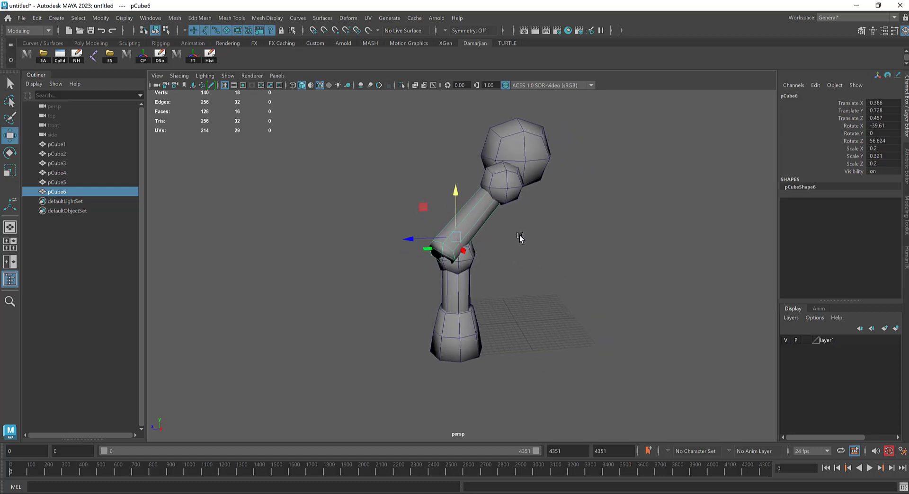
# - Scale the tilted cylinder to about 0.186, 0.298, 0.186 and fit it between the two small spheres at about 0.339, 0.77, 0.39
pyautogui.press('w')
pyautogui.moveTo(473, 239); pyautogui.dragTo(426, 222)
pyautogui.press('e')
pyautogui.press('w')
pyautogui.press('r')
pyautogui.press('e')
pyautogui.press('w')
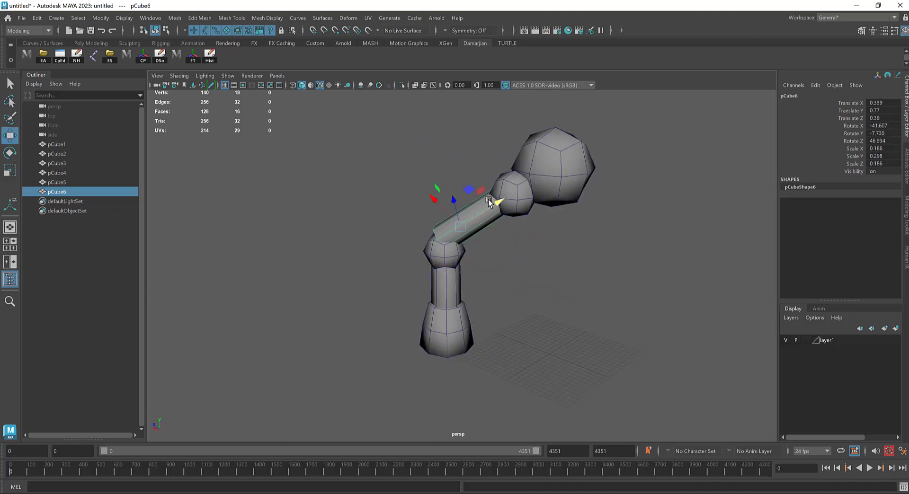
# - Realign the tilted cylinder with both joint spheres by rotating it to about -42.358, -10.653, 41.886 and moving it to about 0.336, 0.744, 0.373
pyautogui.keyDown('alt'); pyautogui.moveTo(436, 208); pyautogui.dragTo(486, 197); pyautogui.keyUp('alt')
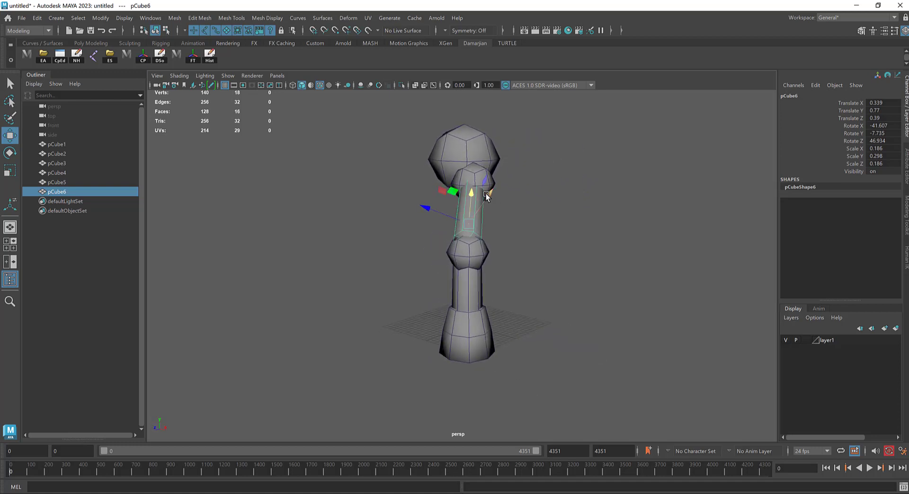
pyautogui.moveTo(420, 218); pyautogui.dragTo(500, 265)
pyautogui.press('e')
pyautogui.press('w')
pyautogui.press('e')
pyautogui.press('w')
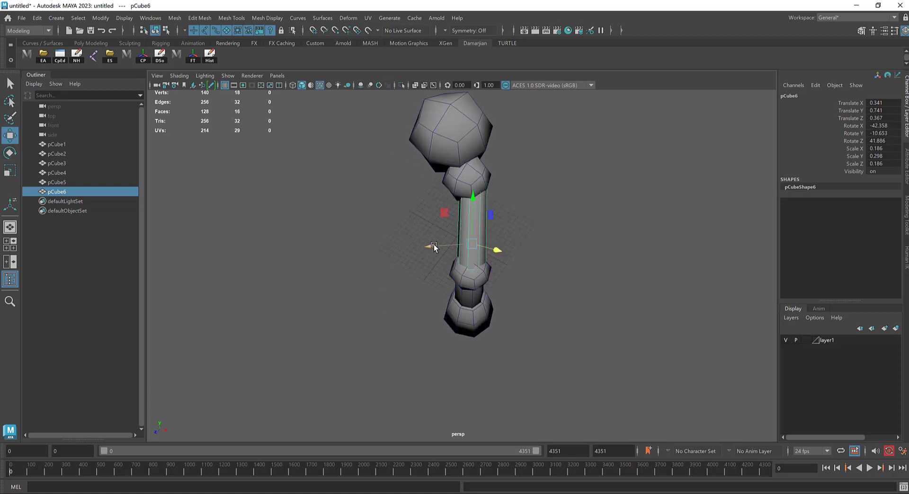
pyautogui.moveTo(434, 247); pyautogui.dragTo(432, 246)
# - Shift the upper small sphere over the tilted cylinder's end, to about 0.191 on X and 0.134 on Z
pyautogui.click(477, 186)
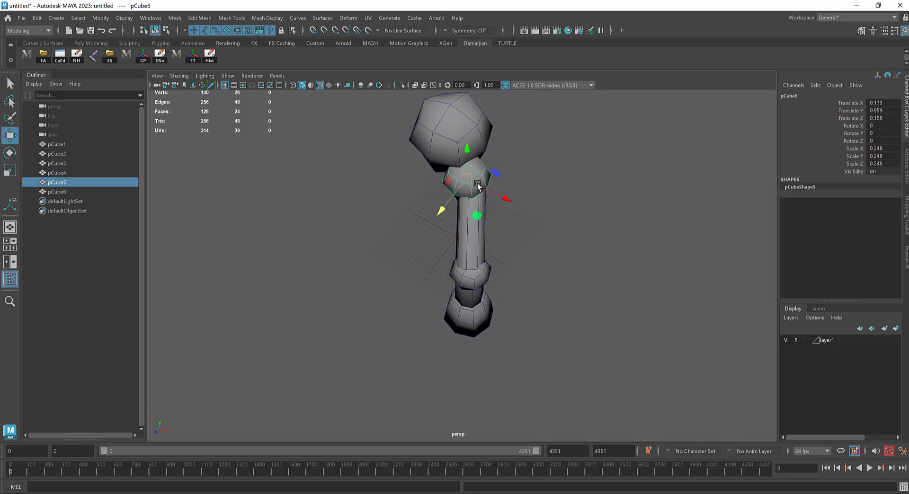
pyautogui.click(439, 213)
pyautogui.click(443, 209)
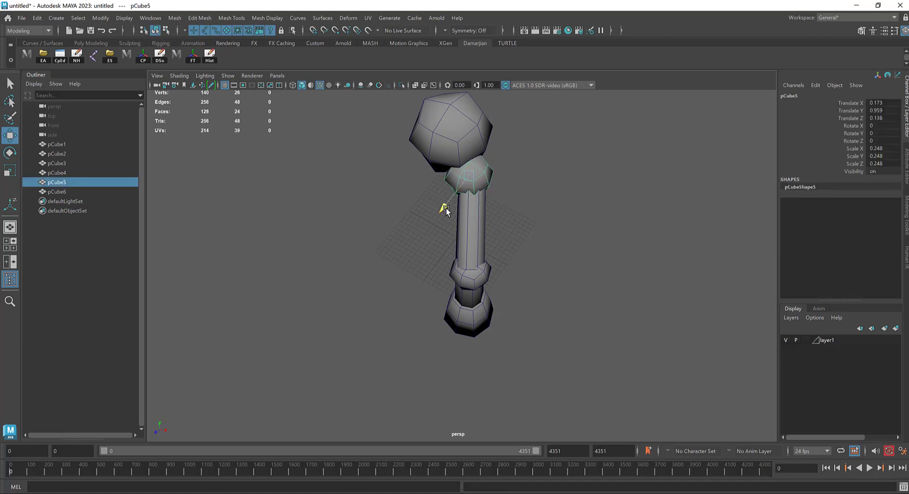
pyautogui.moveTo(446, 208); pyautogui.dragTo(485, 224)
# - Scale the large sphere uniformly to about 0.607 and raise it to about 1.184 on Y
pyautogui.click(490, 144)
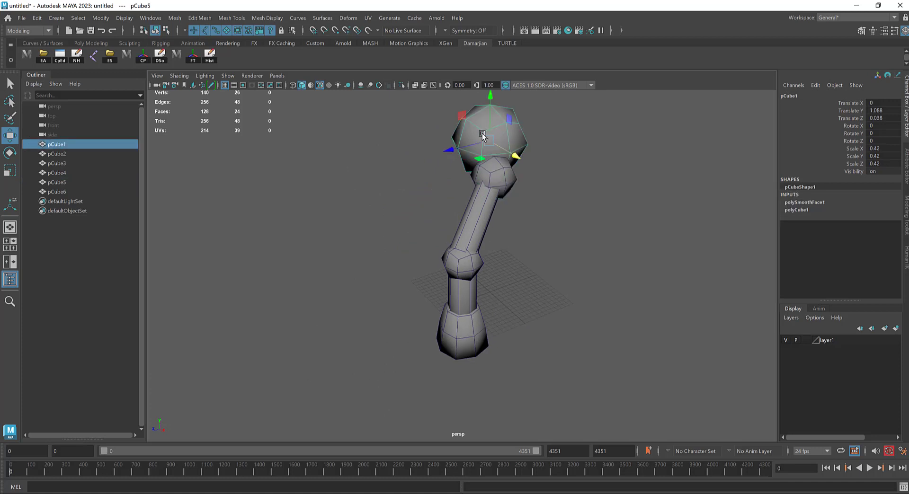
pyautogui.press('r')
pyautogui.moveTo(490, 143); pyautogui.dragTo(579, 166)
pyautogui.press('w')
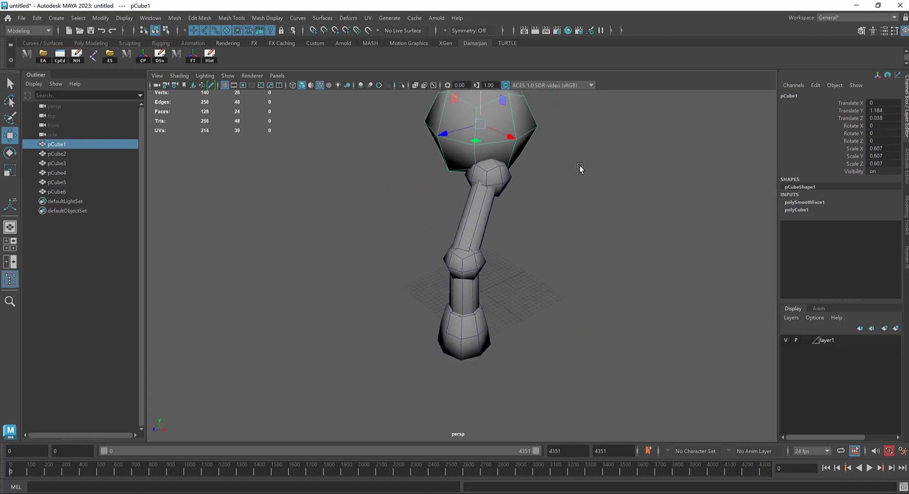
# - Enlarge the lower joint sphere uniformly to about 0.27 and shift it to about 0.455 on Z
pyautogui.click(495, 180)
pyautogui.keyDown('alt'); pyautogui.moveTo(495, 180); pyautogui.dragTo(463, 213); pyautogui.keyUp('alt')
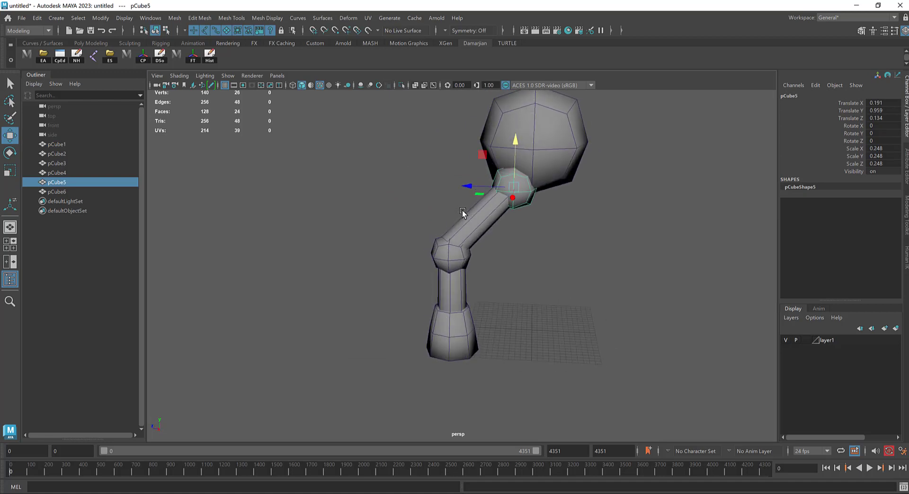
pyautogui.keyDown('shift'); pyautogui.click(488, 228); pyautogui.keyUp('shift')
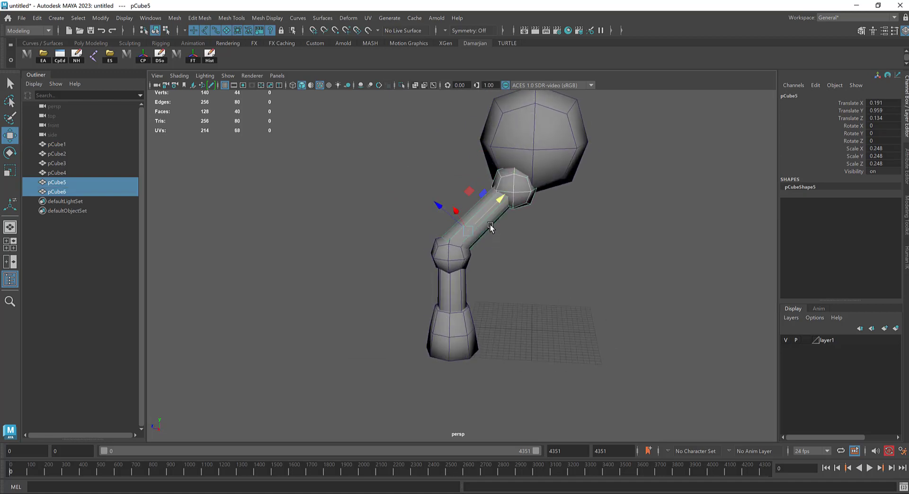
pyautogui.click(449, 253)
pyautogui.press('r')
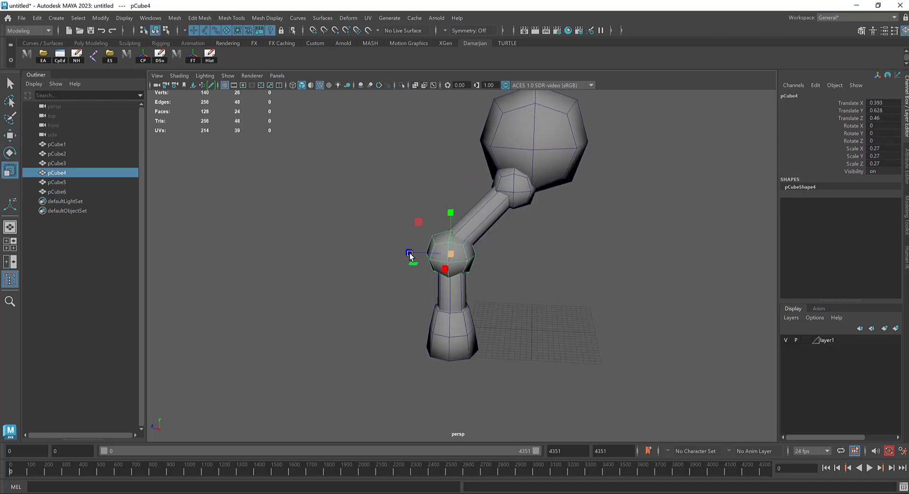
pyautogui.press('w')
pyautogui.moveTo(407, 254); pyautogui.dragTo(411, 253)
# - Enlarge the upper joint sphere uniformly to about 0.314 and nudge it along Z
pyautogui.keyDown('alt'); pyautogui.moveTo(438, 272); pyautogui.dragTo(411, 248); pyautogui.keyUp('alt')
pyautogui.keyDown('alt'); pyautogui.moveTo(515, 210); pyautogui.dragTo(478, 221); pyautogui.keyUp('alt')
pyautogui.click(516, 194)
pyautogui.press('r')
pyautogui.moveTo(515, 192); pyautogui.dragTo(524, 193)
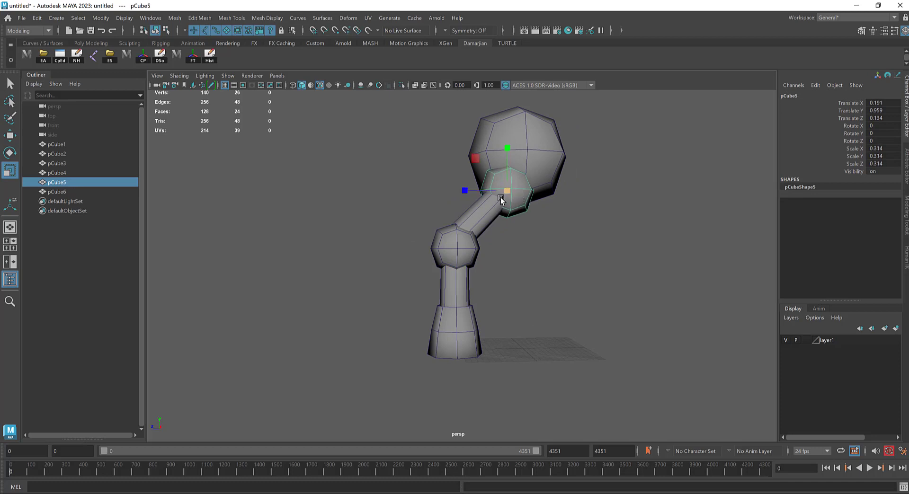
pyautogui.press('w')
pyautogui.moveTo(465, 191); pyautogui.dragTo(456, 254)
# - Scale the tapered base shape uniformly to about 0.322
pyautogui.keyDown('shift'); pyautogui.click(479, 227); pyautogui.keyUp('shift')
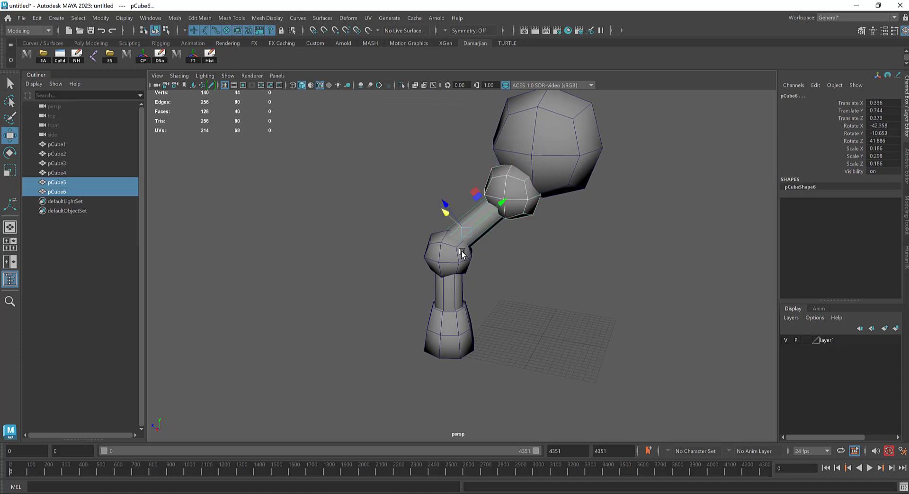
pyautogui.keyDown('shift'); pyautogui.click(451, 262); pyautogui.keyUp('shift')
pyautogui.keyDown('shift'); pyautogui.click(454, 303); pyautogui.keyUp('shift')
pyautogui.click(460, 331)
pyautogui.keyDown('alt'); pyautogui.moveTo(460, 336); pyautogui.dragTo(477, 327); pyautogui.keyUp('alt')
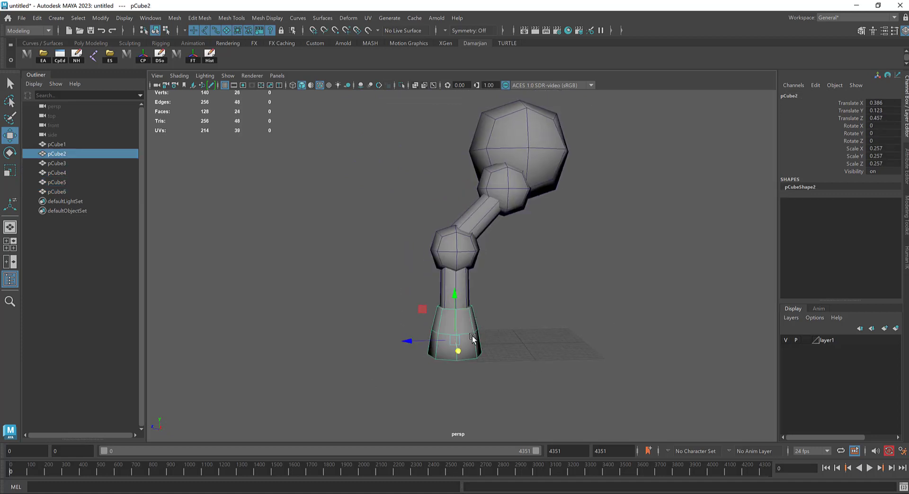
pyautogui.press('r')
pyautogui.moveTo(465, 338); pyautogui.dragTo(465, 326, button='middle')
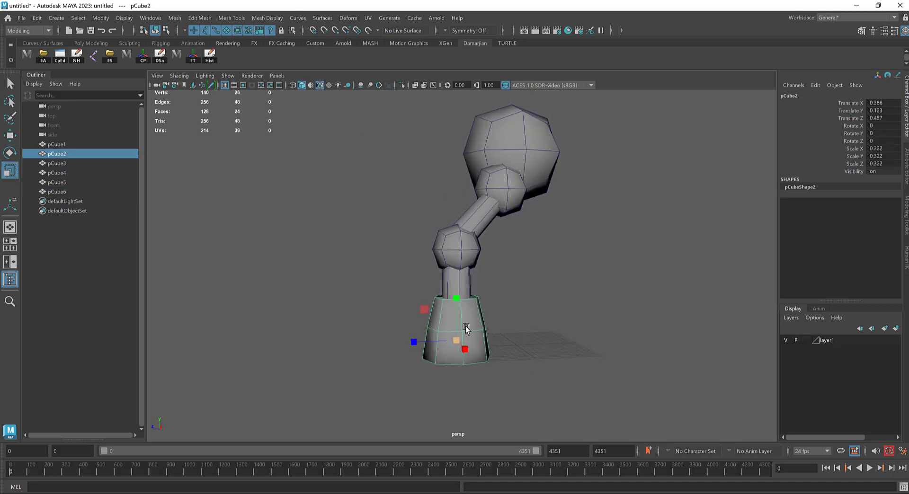
# - Raise the tapered base's top ring of vertices slightly to make the base taller
pyautogui.keyDown('alt'); pyautogui.moveTo(465, 325); pyautogui.dragTo(546, 267); pyautogui.keyUp('alt')
pyautogui.moveTo(545, 230); pyautogui.dragTo(487, 230, button='right')
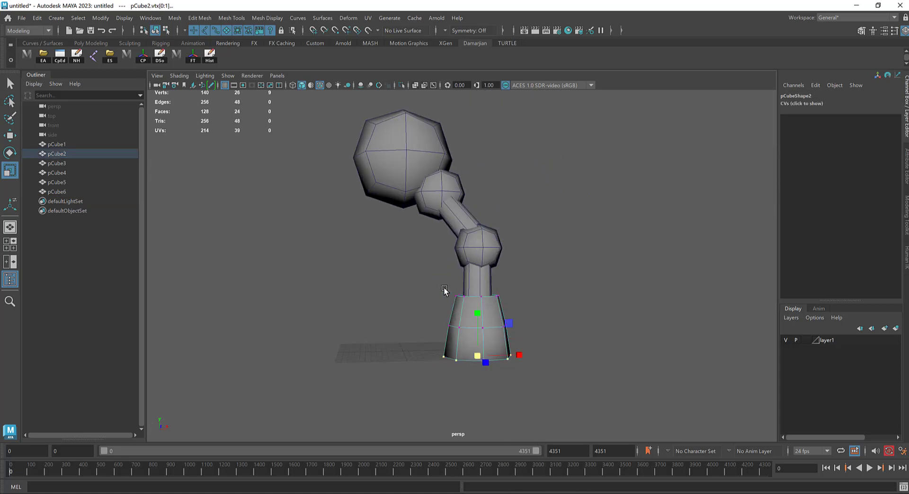
pyautogui.press('w')
pyautogui.moveTo(519, 308); pyautogui.dragTo(518, 307)
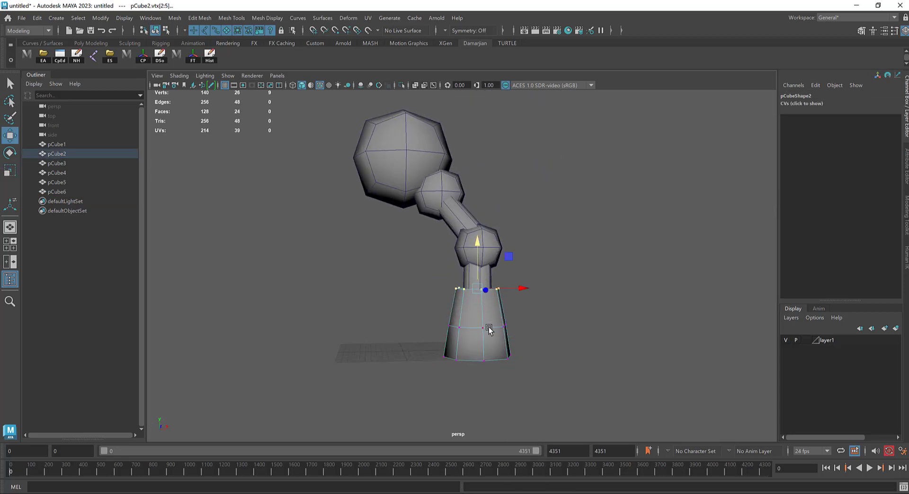
# - Scale the tapered base's middle edge loop and return the base to object mode
pyautogui.moveTo(489, 230); pyautogui.dragTo(492, 172, button='right')
pyautogui.doubleClick(489, 330)
pyautogui.keyDown('alt'); pyautogui.moveTo(488, 330); pyautogui.dragTo(472, 333); pyautogui.keyUp('alt')
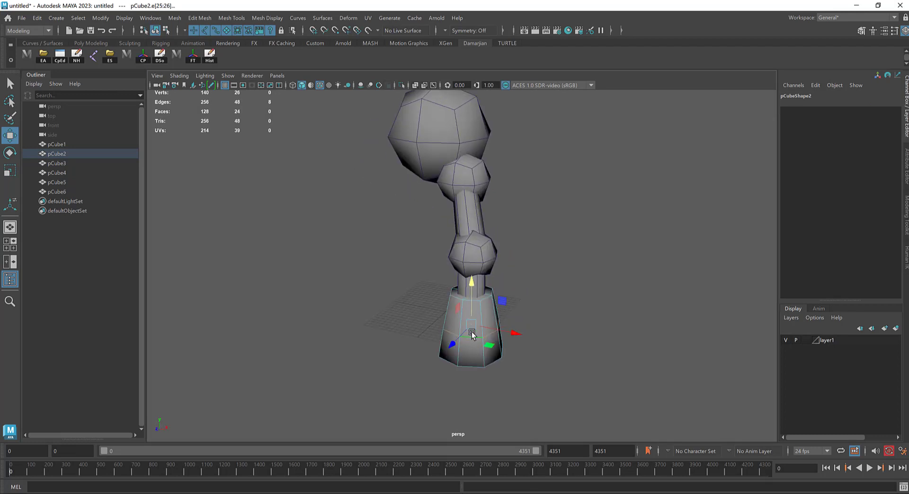
pyautogui.press('r')
pyautogui.moveTo(503, 265); pyautogui.dragTo(550, 214, button='right')
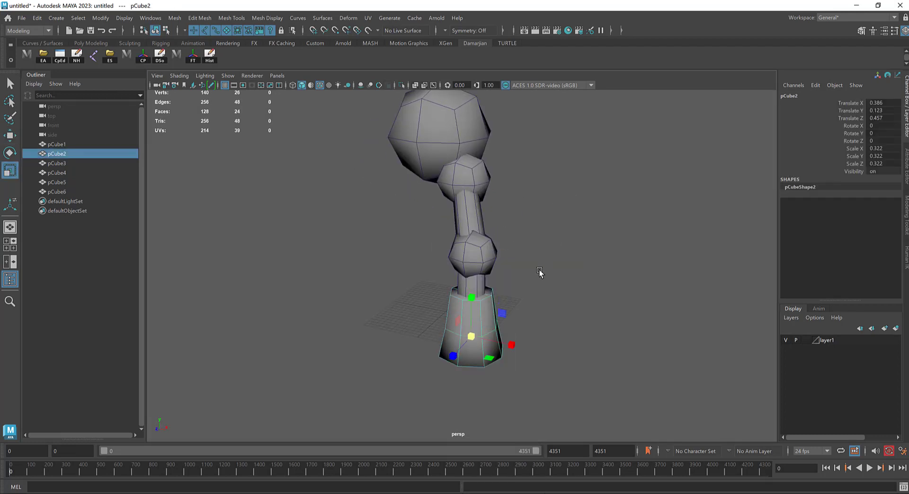
pyautogui.keyDown('alt'); pyautogui.moveTo(539, 274); pyautogui.dragTo(544, 253); pyautogui.keyUp('alt')
# - Raise the lower joint sphere to about 0.71 on Y
pyautogui.press('w')
pyautogui.moveTo(485, 302)
pyautogui.keyDown('alt'); pyautogui.mouseDown()
pyautogui.moveTo(515, 309)
pyautogui.moveTo(485, 296)
pyautogui.mouseUp(); pyautogui.keyUp('alt')
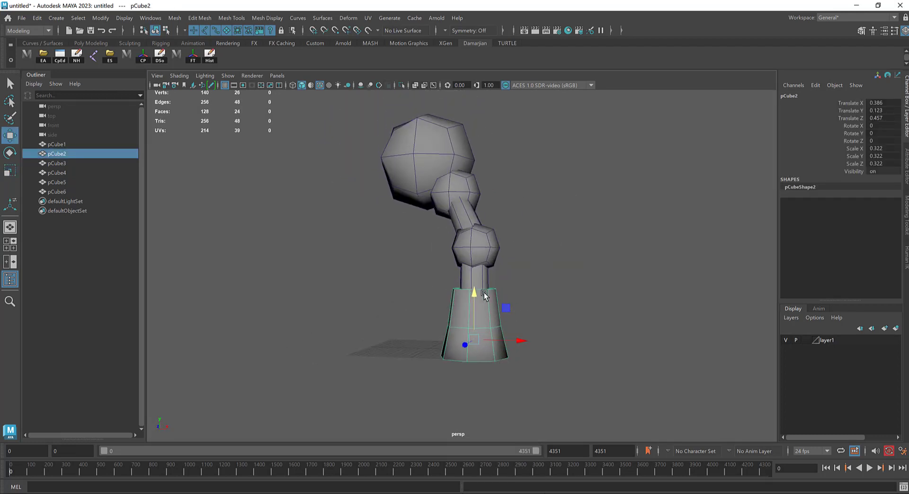
pyautogui.click(479, 239)
pyautogui.keyDown('alt'); pyautogui.moveTo(526, 234); pyautogui.dragTo(474, 232); pyautogui.keyUp('alt')
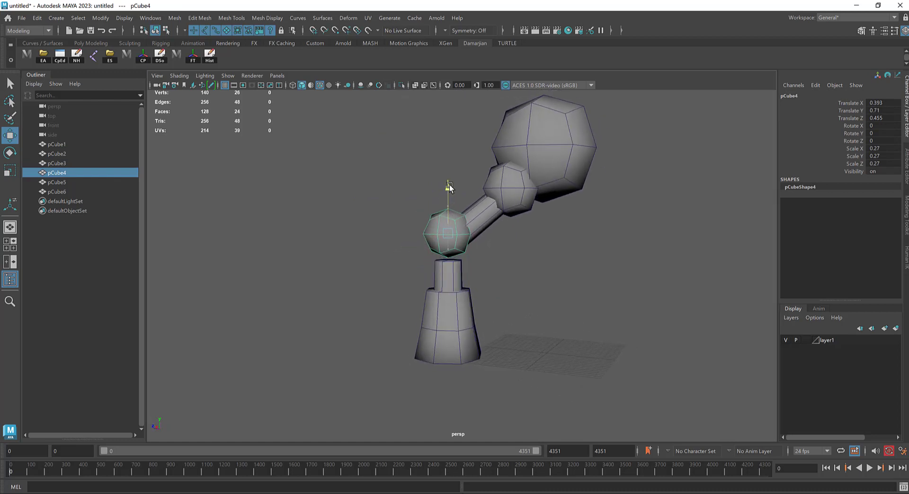
# - Rotate the tilted cylinder to about -49.038, -5.544, 46.532 and move it to about 0.389, 0.8, 0.38
pyautogui.click(495, 217)
pyautogui.press('r')
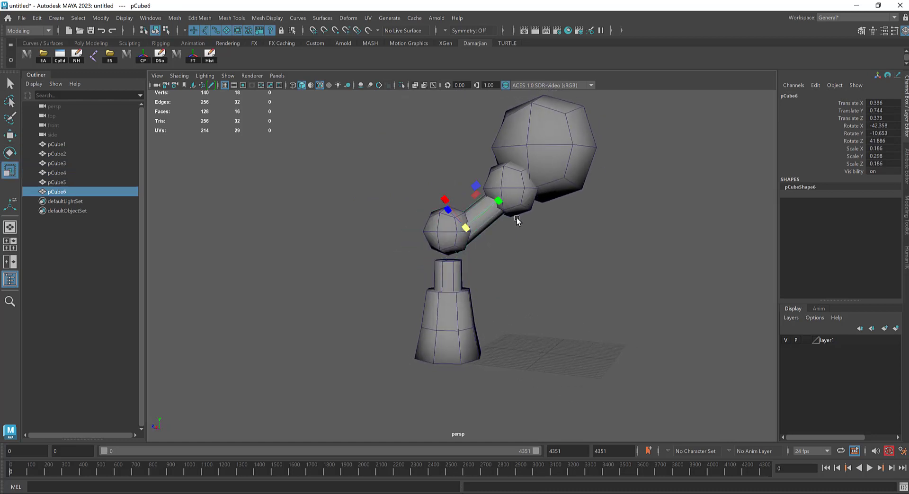
pyautogui.press('e')
pyautogui.moveTo(512, 216); pyautogui.dragTo(511, 219)
pyautogui.press('w')
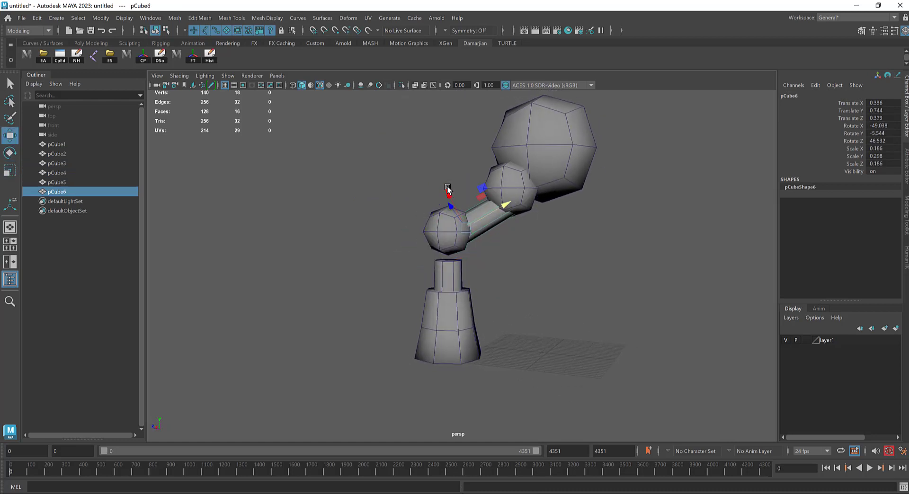
pyautogui.moveTo(449, 191); pyautogui.dragTo(476, 240)
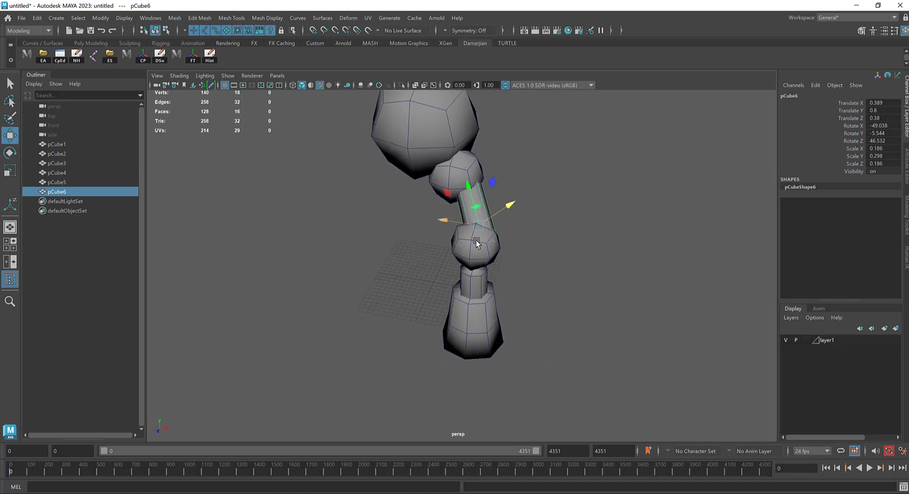
# - Refine the tilted cylinder's rotation to about -50.648, -6.356, 44.654 and reposition it at about 0.333, 0.796, 0.406
pyautogui.press('e')
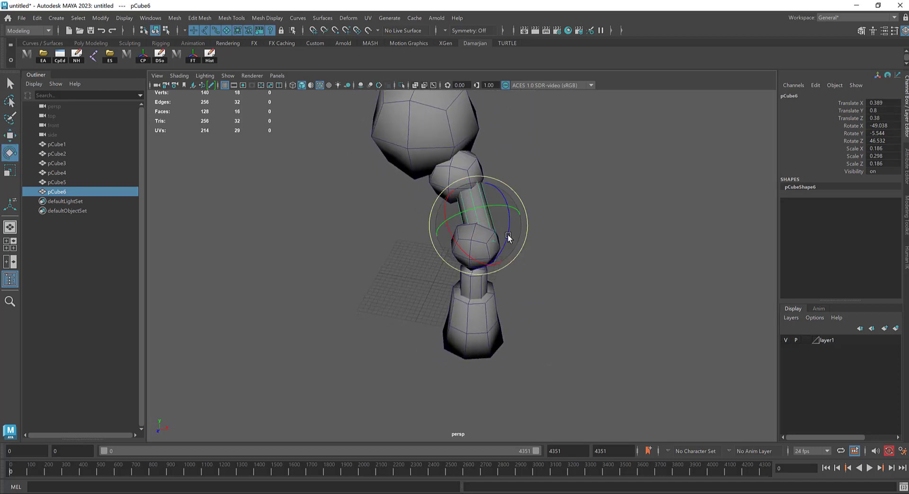
pyautogui.click(483, 276)
pyautogui.hotkey('ctrl', 'z')
pyautogui.moveTo(495, 272); pyautogui.dragTo(492, 272)
pyautogui.press('w')
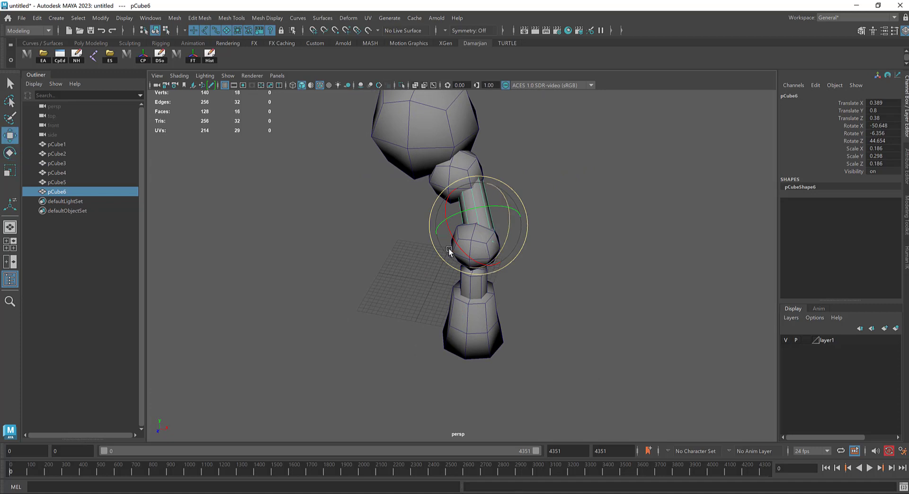
pyautogui.moveTo(445, 217); pyautogui.dragTo(416, 227)
pyautogui.moveTo(420, 205); pyautogui.dragTo(425, 208, button='middle')
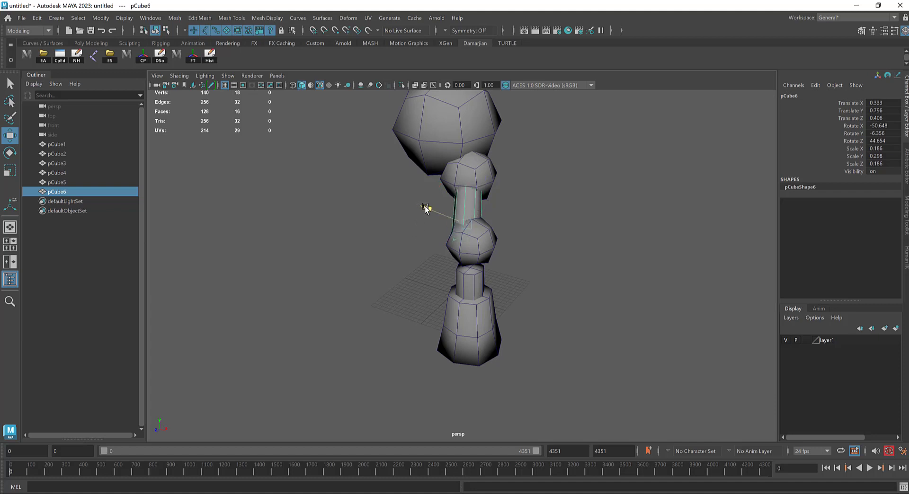
# - Reposition the tilted cylinder between the two joint spheres at about 0.349, 0.788, 0.357
pyautogui.keyDown('alt'); pyautogui.moveTo(516, 223); pyautogui.dragTo(488, 265); pyautogui.keyUp('alt')
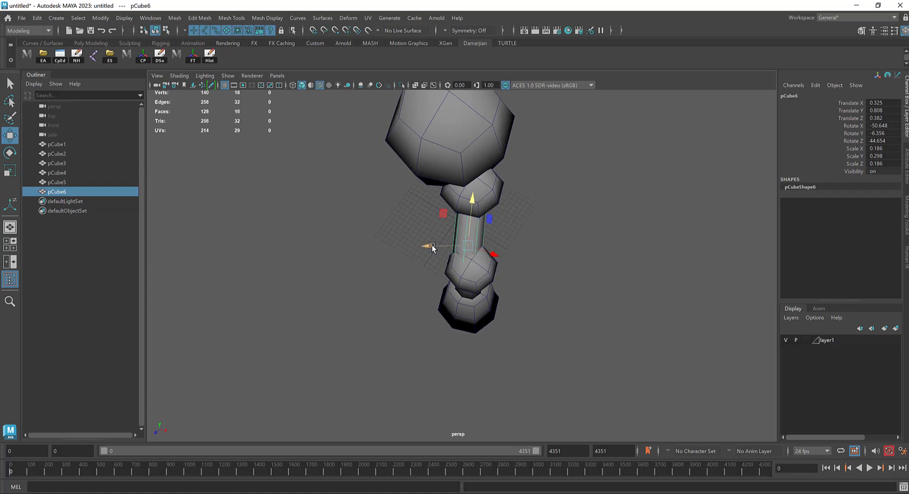
pyautogui.moveTo(432, 245)
pyautogui.mouseDown()
pyautogui.moveTo(438, 223)
pyautogui.moveTo(417, 240)
pyautogui.moveTo(413, 226)
pyautogui.moveTo(448, 247)
pyautogui.mouseUp()
pyautogui.keyDown('alt'); pyautogui.moveTo(479, 248); pyautogui.dragTo(473, 241); pyautogui.keyUp('alt')
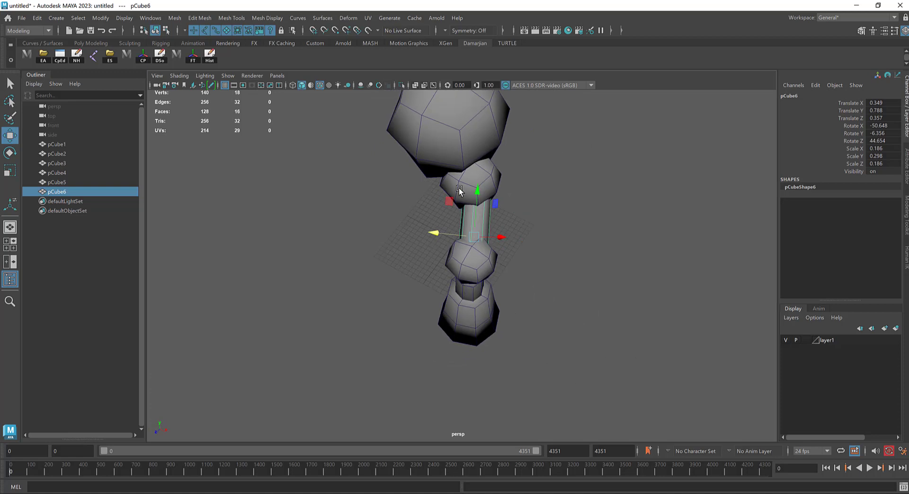
# - Shift the upper joint sphere to about 0.265 on X so it lines up with the tilted cylinder
pyautogui.click(458, 191)
pyautogui.moveTo(508, 198); pyautogui.dragTo(517, 203)
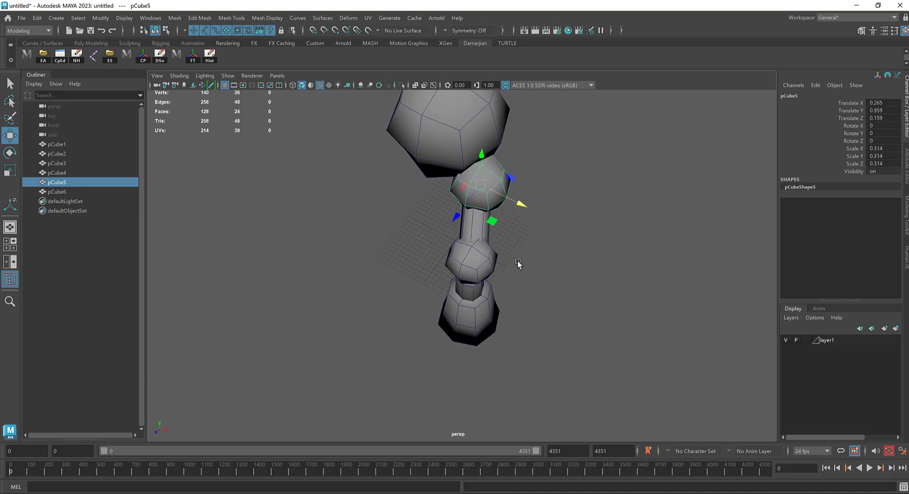
pyautogui.keyDown('alt'); pyautogui.moveTo(518, 263); pyautogui.dragTo(451, 286); pyautogui.keyUp('alt')
# - Raise the vertical cylinder above the tapered base to about 0.452 on Y
pyautogui.click(451, 284)
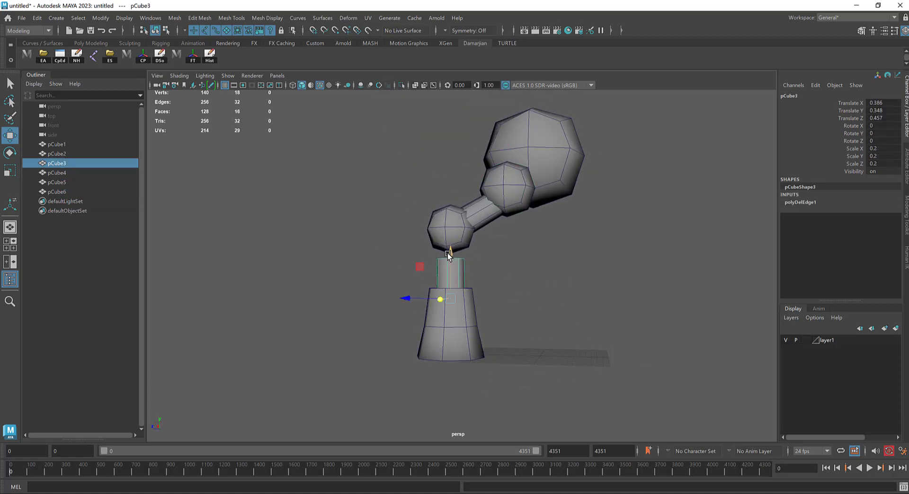
pyautogui.moveTo(452, 235); pyautogui.dragTo(452, 234)
pyautogui.keyDown('alt'); pyautogui.moveTo(486, 258); pyautogui.dragTo(537, 266); pyautogui.keyUp('alt')
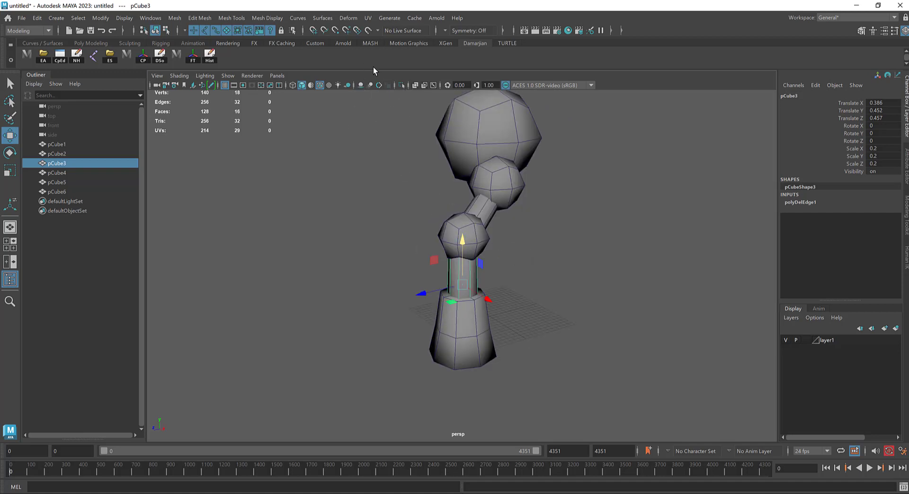
# - Isolate the vertical cylinder, delete its two end-cap faces, and show the whole model again
pyautogui.click(401, 84)
pyautogui.moveTo(542, 199); pyautogui.dragTo(542, 222, button='right')
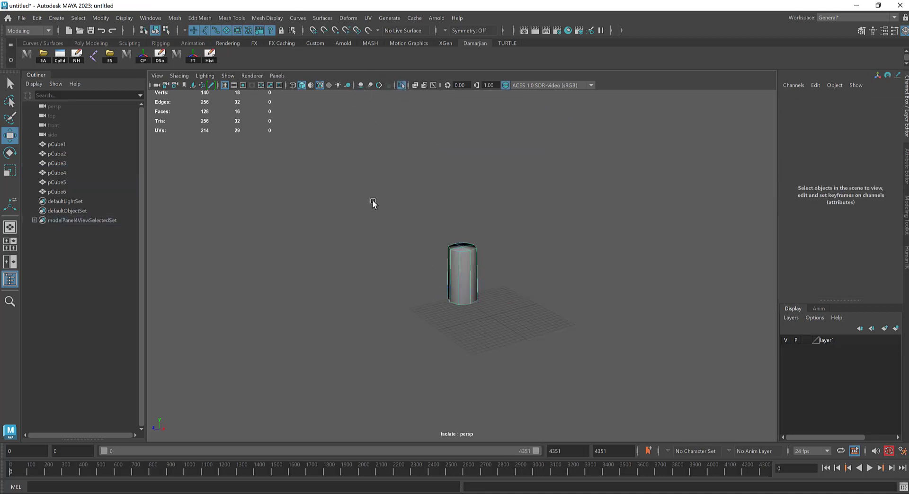
pyautogui.moveTo(374, 200); pyautogui.dragTo(433, 259)
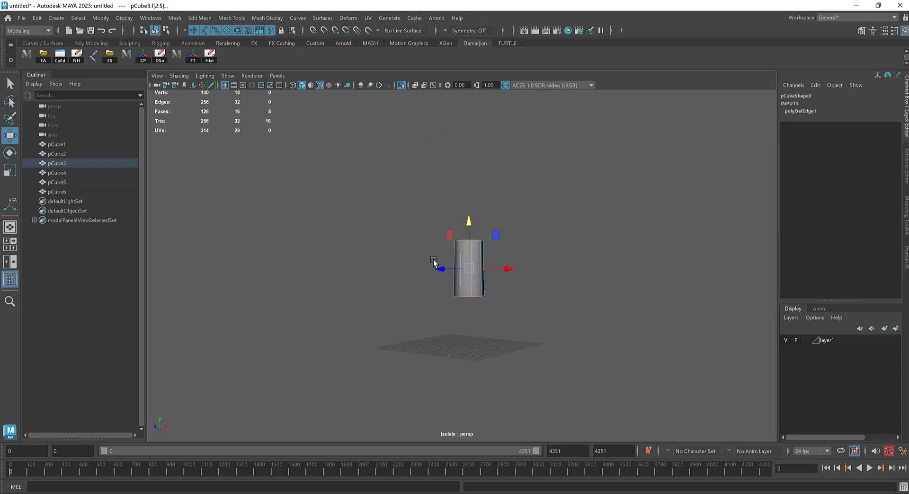
pyautogui.press('Delete')
pyautogui.keyDown('alt'); pyautogui.moveTo(438, 225); pyautogui.dragTo(412, 141); pyautogui.keyUp('alt')
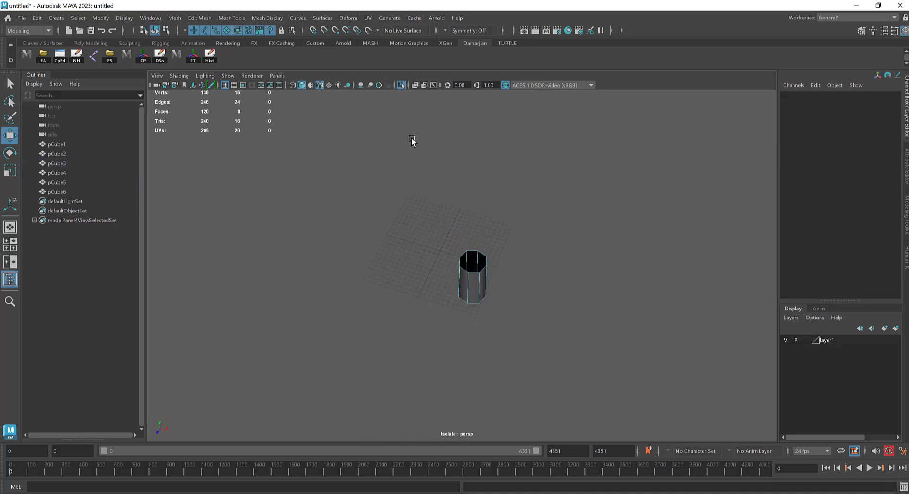
pyautogui.click(404, 86)
pyautogui.click(489, 255)
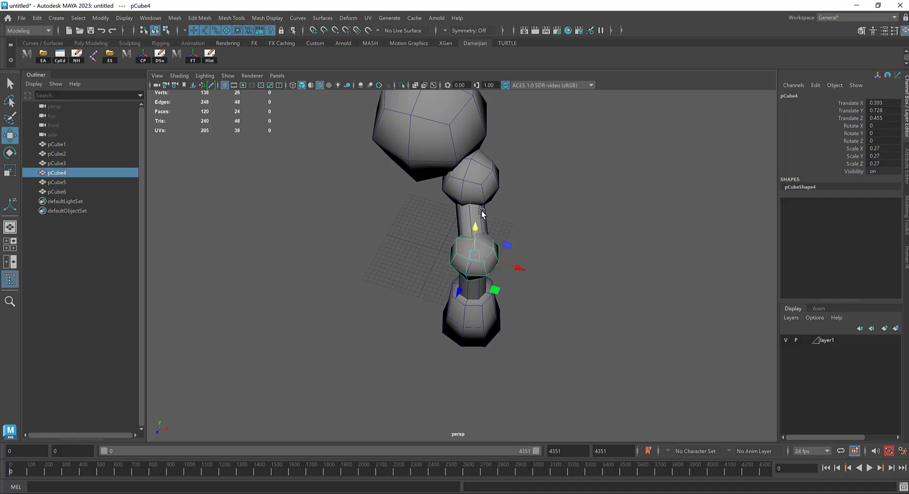
pyautogui.click(470, 218)
pyautogui.moveTo(542, 198); pyautogui.dragTo(546, 225, button='right')
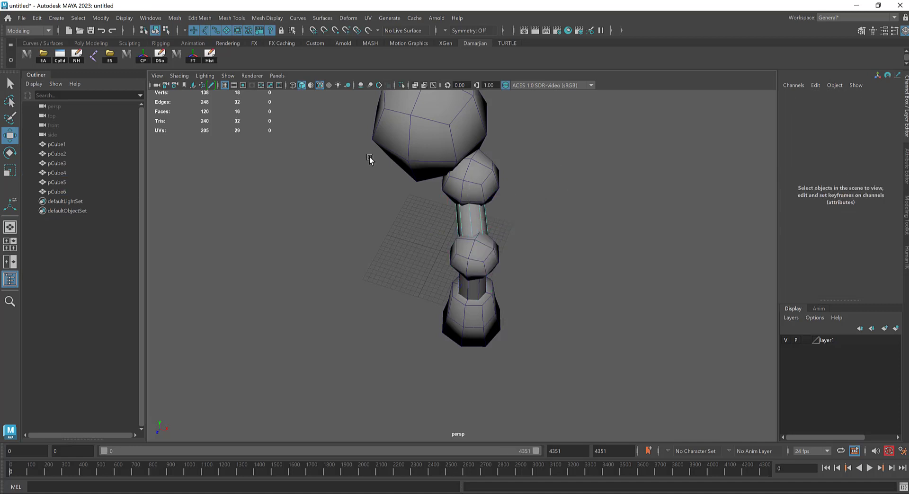
pyautogui.moveTo(370, 159); pyautogui.dragTo(615, 374)
pyautogui.click(402, 85)
pyautogui.keyDown('alt'); pyautogui.moveTo(438, 174); pyautogui.dragTo(389, 232); pyautogui.keyUp('alt')
pyautogui.moveTo(590, 231); pyautogui.dragTo(587, 231)
pyautogui.keyDown('alt'); pyautogui.moveTo(587, 230); pyautogui.dragTo(502, 324); pyautogui.keyUp('alt')
pyautogui.press('Delete')
pyautogui.hotkey('ctrl', 'z')
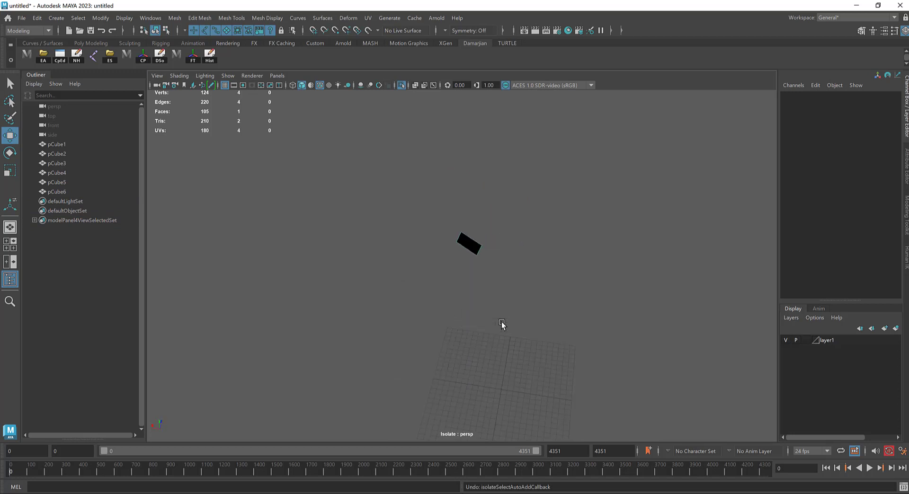
pyautogui.click(403, 88)
pyautogui.keyDown('alt'); pyautogui.moveTo(417, 236); pyautogui.dragTo(427, 113); pyautogui.keyUp('alt')
pyautogui.hotkey('ctrl', 'z')
pyautogui.hotkey('ctrl', 'z')
pyautogui.moveTo(483, 211); pyautogui.dragTo(524, 183, button='right')
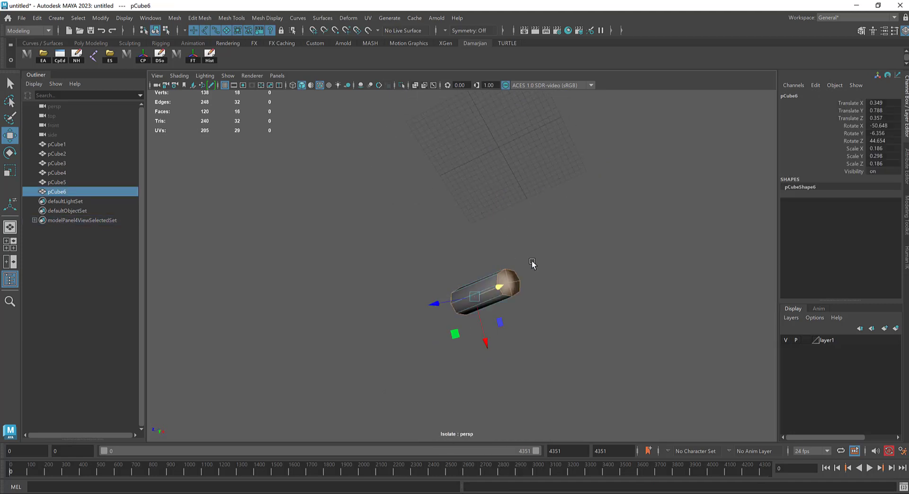
pyautogui.moveTo(496, 171)
pyautogui.keyDown('alt'); pyautogui.mouseDown()
pyautogui.moveTo(500, 163)
pyautogui.moveTo(499, 171)
pyautogui.mouseUp(); pyautogui.keyUp('alt')
pyautogui.press('Delete')
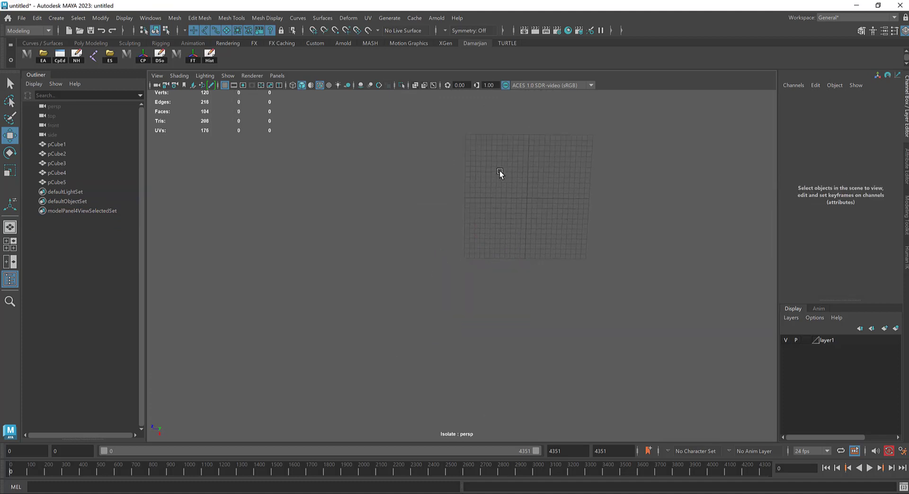
pyautogui.hotkey('ctrl', 'z')
pyautogui.click(402, 86)
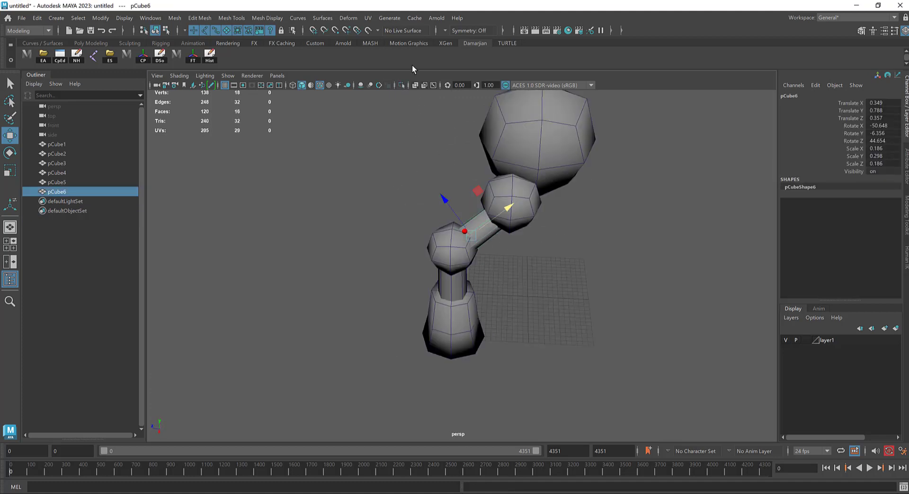
# - Isolate the tilted cylinder, delete its end-cap faces, and return to object mode with all parts shown
pyautogui.click(404, 85)
pyautogui.moveTo(459, 163); pyautogui.dragTo(473, 156, button='right')
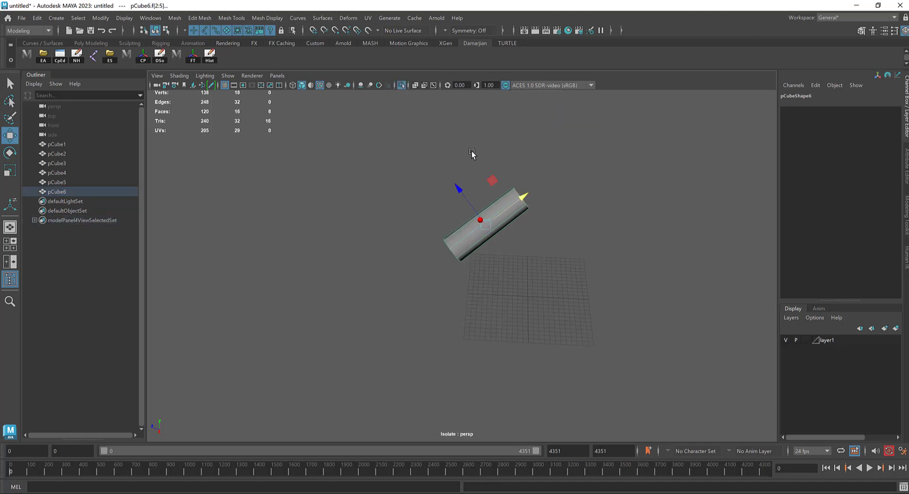
pyautogui.moveTo(473, 154); pyautogui.dragTo(487, 294)
pyautogui.moveTo(453, 113); pyautogui.dragTo(427, 156)
pyautogui.hotkey('ctrl', 'z')
pyautogui.press('Delete')
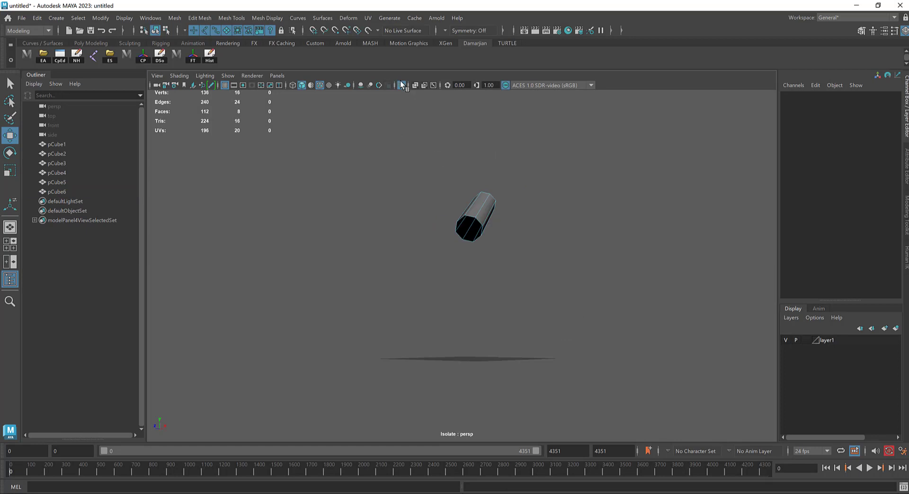
pyautogui.click(401, 85)
pyautogui.keyDown('alt'); pyautogui.moveTo(457, 242); pyautogui.dragTo(488, 214); pyautogui.keyUp('alt')
pyautogui.moveTo(489, 214); pyautogui.dragTo(565, 161, button='right')
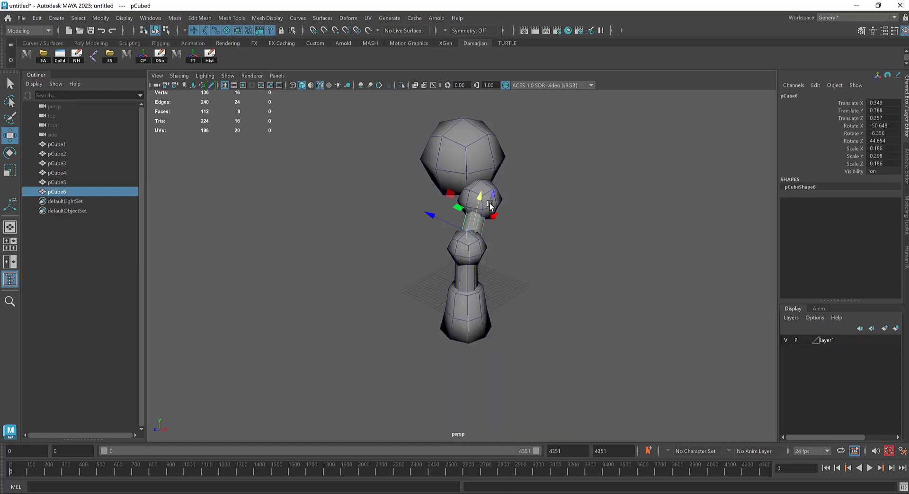
# - Combine the two joint spheres, both cylinders and the tapered base into a single limb mesh
pyautogui.keyDown('alt'); pyautogui.moveTo(490, 208); pyautogui.dragTo(471, 240); pyautogui.keyUp('alt')
pyautogui.click(494, 224)
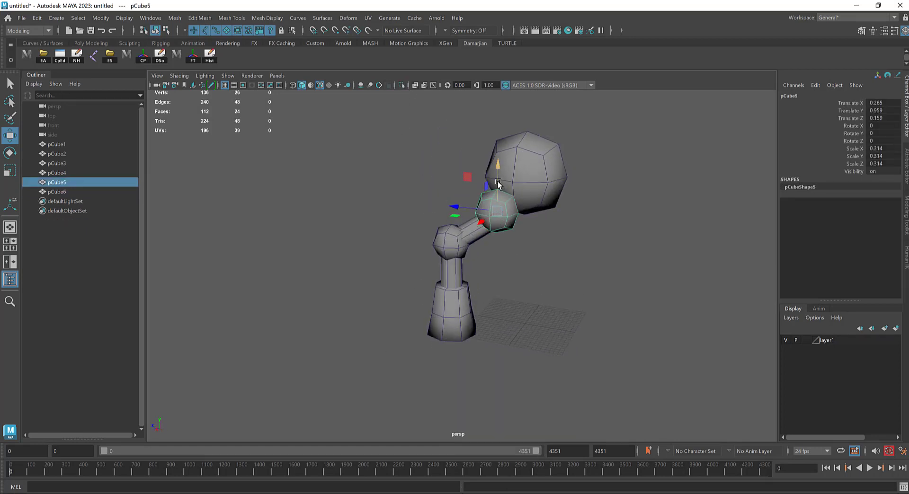
pyautogui.keyDown('shift'); pyautogui.click(471, 240); pyautogui.keyUp('shift')
pyautogui.keyDown('shift'); pyautogui.click(447, 242); pyautogui.keyUp('shift')
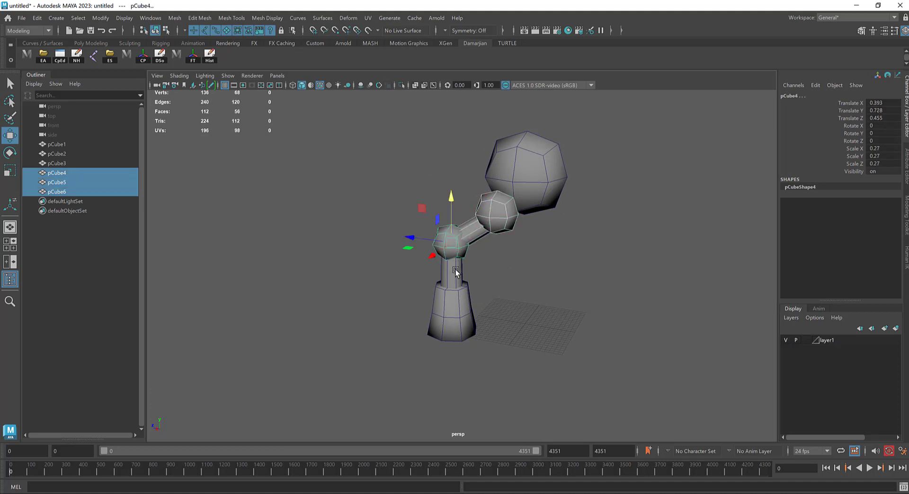
pyautogui.keyDown('shift'); pyautogui.click(456, 271); pyautogui.keyUp('shift')
pyautogui.keyDown('shift'); pyautogui.click(454, 304); pyautogui.keyUp('shift')
pyautogui.keyDown('alt'); pyautogui.moveTo(455, 304); pyautogui.dragTo(422, 316); pyautogui.keyUp('alt')
pyautogui.keyDown('shift'); pyautogui.moveTo(595, 200); pyautogui.dragTo(576, 398, button='right'); pyautogui.keyUp('shift')
pyautogui.keyDown('alt'); pyautogui.moveTo(525, 280); pyautogui.dragTo(533, 251); pyautogui.keyUp('alt')
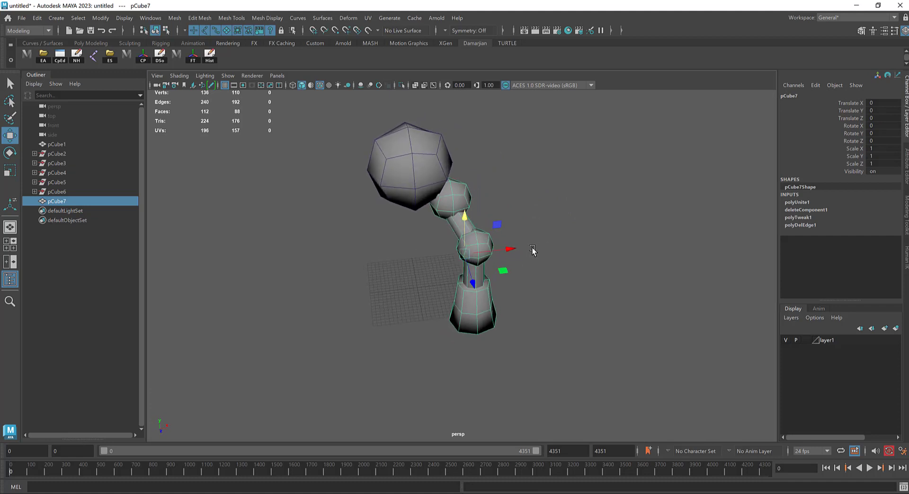
# - Snap the combined limb's pivot to the grid origin and deselect the limb
pyautogui.keyDown('alt'); pyautogui.moveTo(574, 253); pyautogui.dragTo(405, 281); pyautogui.keyUp('alt')
pyautogui.press('x')
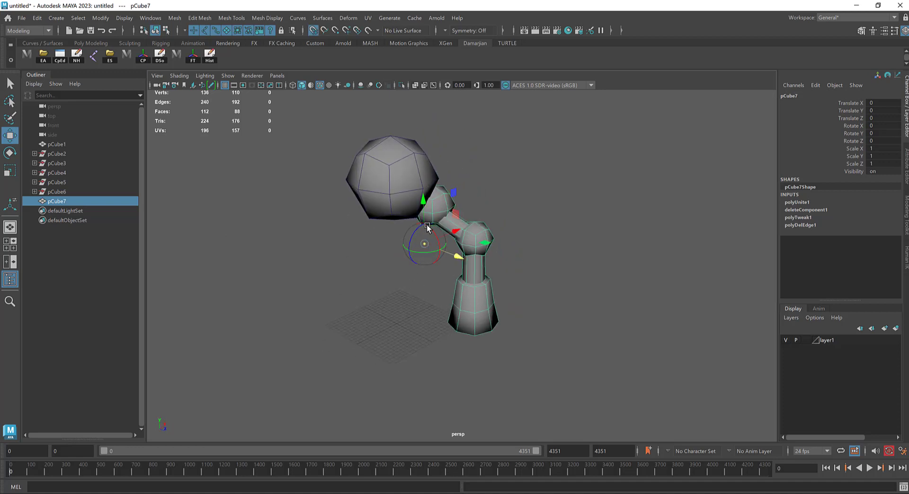
pyautogui.moveTo(427, 243); pyautogui.dragTo(396, 327)
pyautogui.scroll(5, 396, 329)
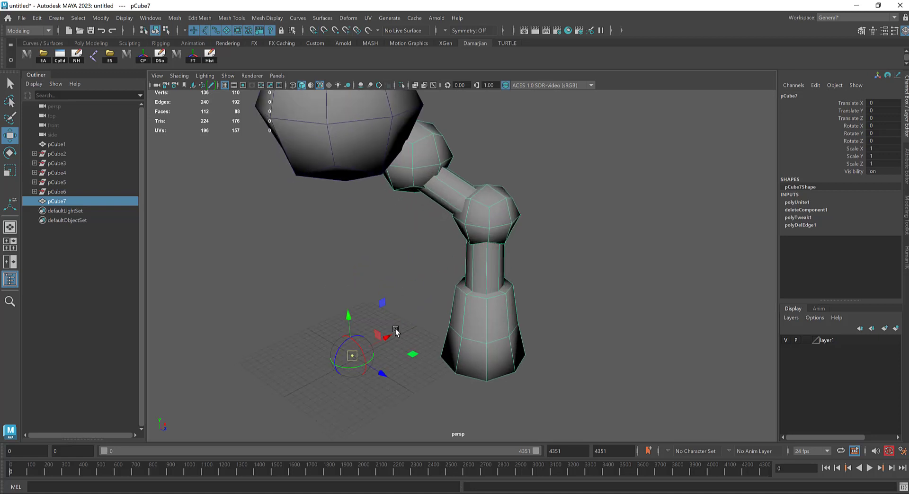
pyautogui.keyDown('alt'); pyautogui.moveTo(396, 329); pyautogui.dragTo(417, 256, button='middle'); pyautogui.keyUp('alt')
pyautogui.scroll(10, 417, 256)
pyautogui.keyDown('alt'); pyautogui.moveTo(394, 173); pyautogui.dragTo(492, 265); pyautogui.keyUp('alt')
pyautogui.click(458, 169)
pyautogui.click(578, 239)
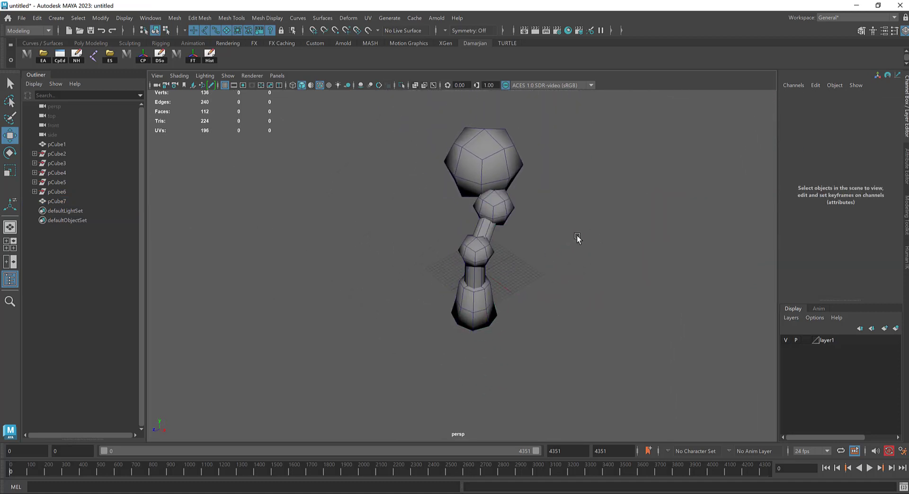
# - Delete all construction history and freeze the combined limb's transformations
pyautogui.click(489, 224)
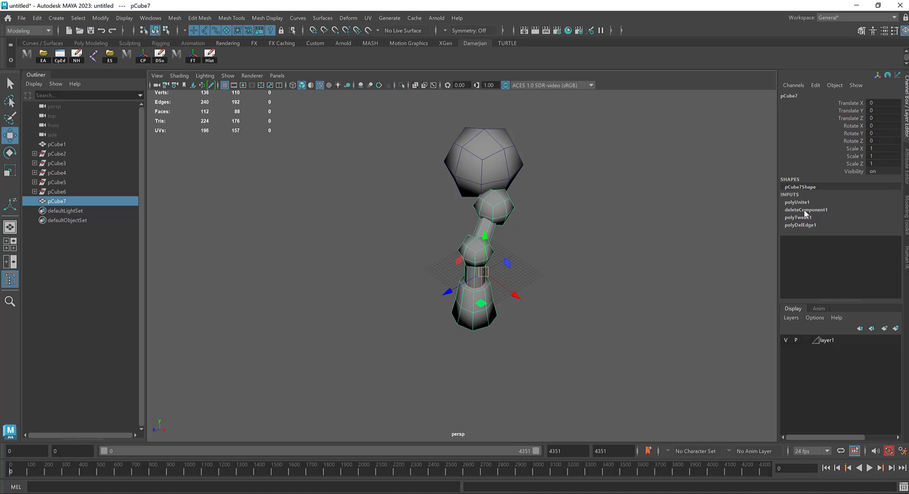
pyautogui.click(37, 17)
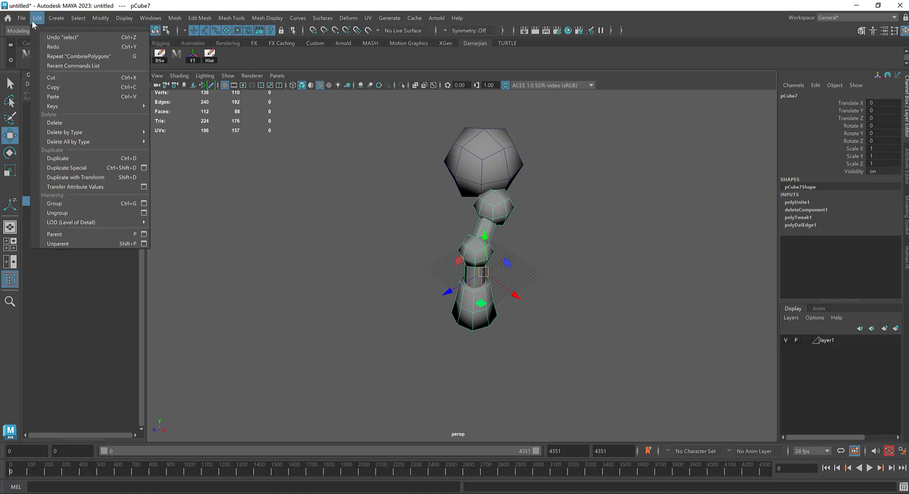
pyautogui.moveTo(120, 145)
pyautogui.click(180, 141)
pyautogui.click(100, 18)
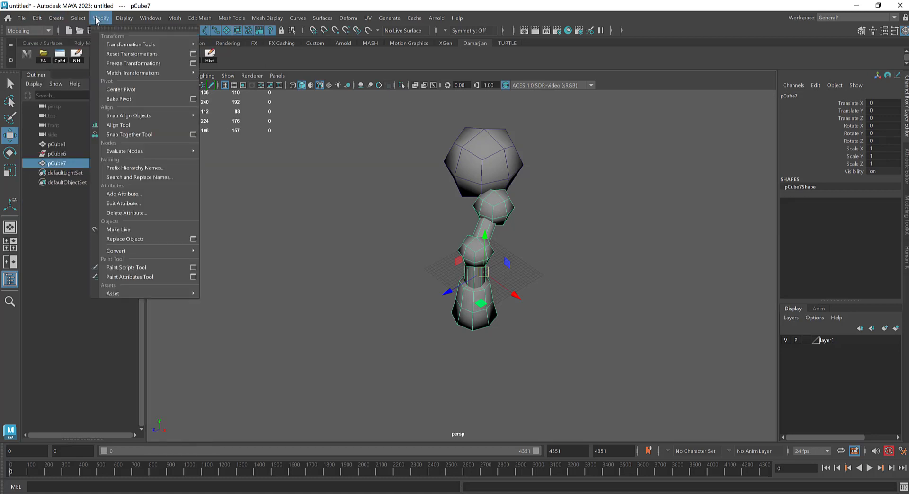
pyautogui.press('Escape')
pyautogui.keyDown('alt'); pyautogui.moveTo(494, 229); pyautogui.dragTo(435, 286); pyautogui.keyUp('alt')
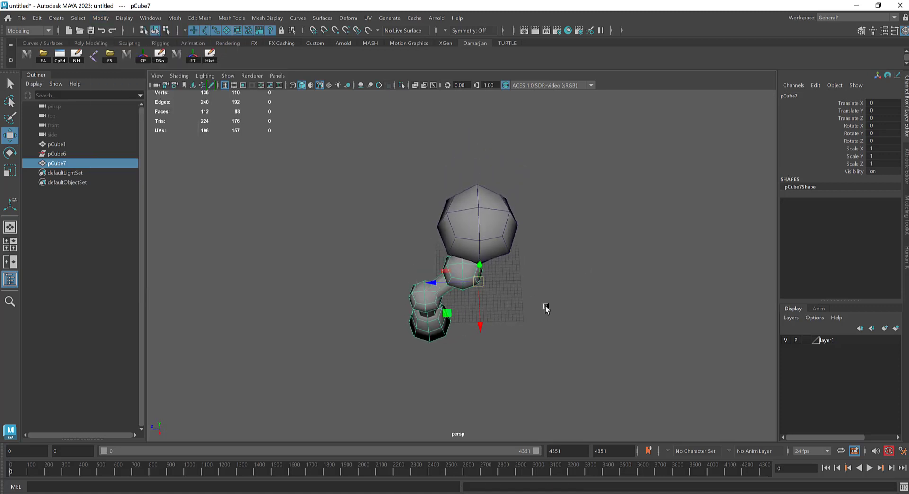
pyautogui.keyDown('alt'); pyautogui.moveTo(653, 273); pyautogui.dragTo(537, 295); pyautogui.keyUp('alt')
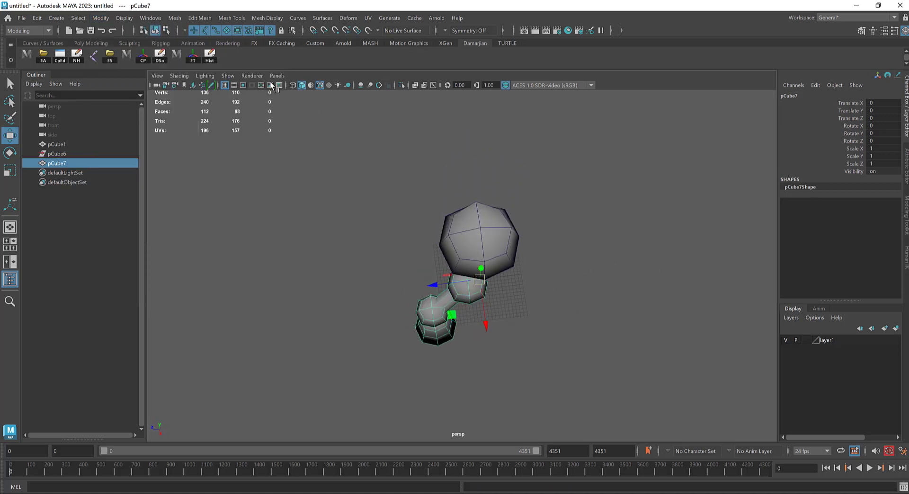
# - Mirror the limb with Duplicate Special as a Copy, using a scale of -1, 1, 1 and one copy
pyautogui.click(37, 19)
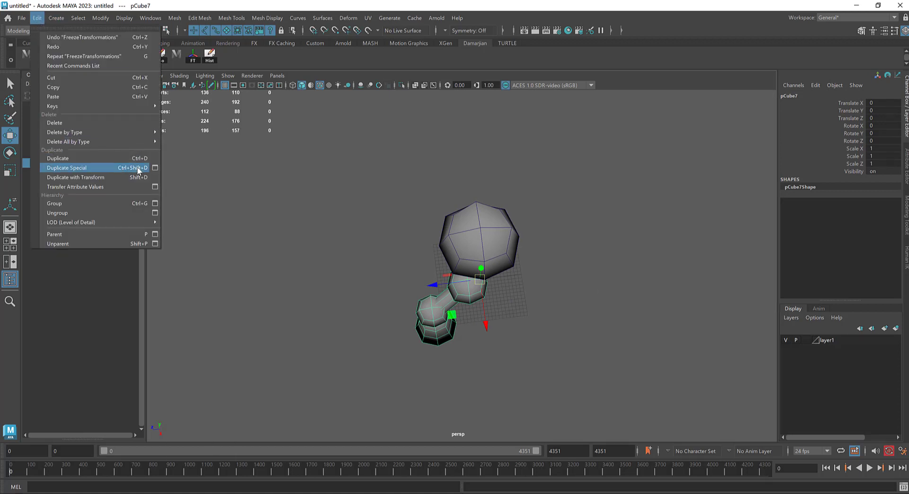
pyautogui.click(154, 169)
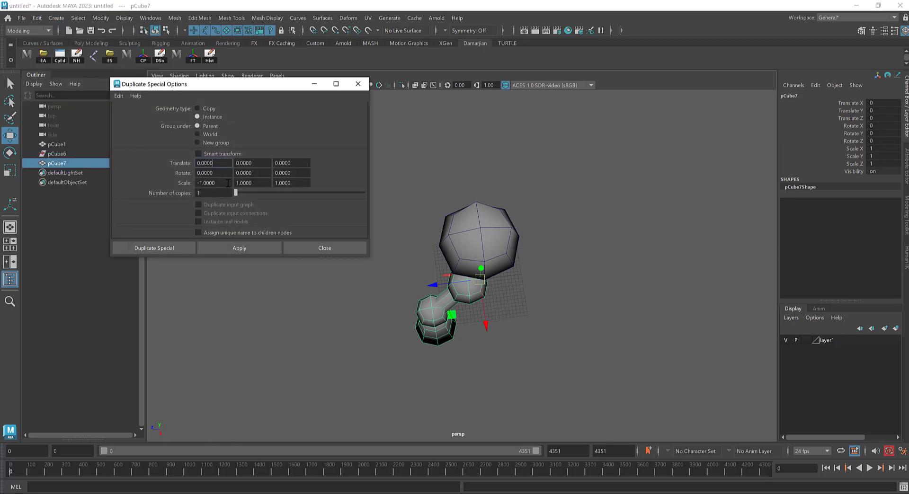
pyautogui.moveTo(228, 183); pyautogui.dragTo(181, 184)
pyautogui.click(208, 108)
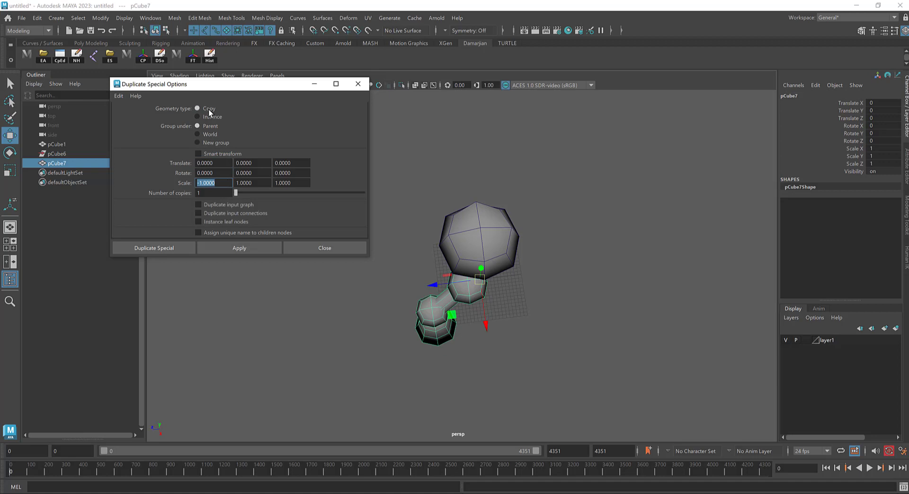
pyautogui.click(240, 248)
pyautogui.keyDown('alt'); pyautogui.moveTo(417, 308); pyautogui.dragTo(400, 234); pyautogui.keyUp('alt')
pyautogui.click(239, 250)
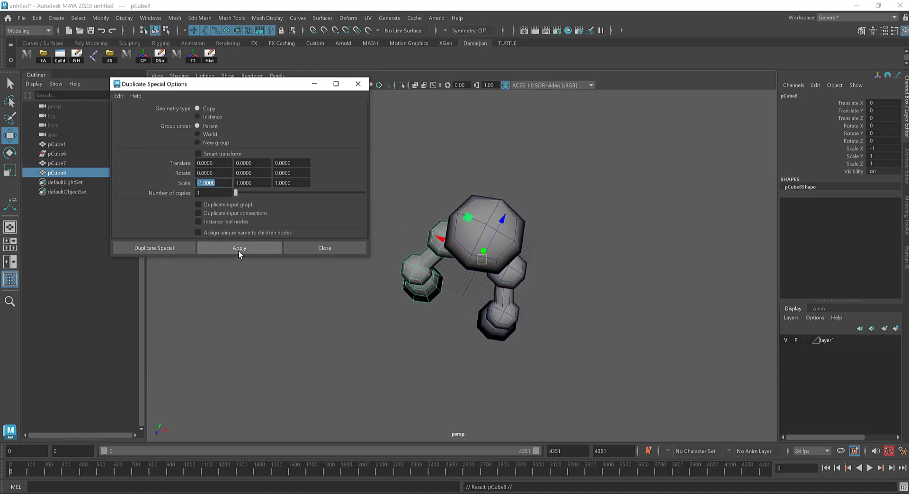
pyautogui.keyDown('alt'); pyautogui.moveTo(464, 266); pyautogui.dragTo(514, 236); pyautogui.keyUp('alt')
# - Mirror both limbs to the opposite side of the body with Duplicate Special at a scale of 1, 1, -1, and close the options
pyautogui.keyDown('shift'); pyautogui.click(520, 214); pyautogui.keyUp('shift')
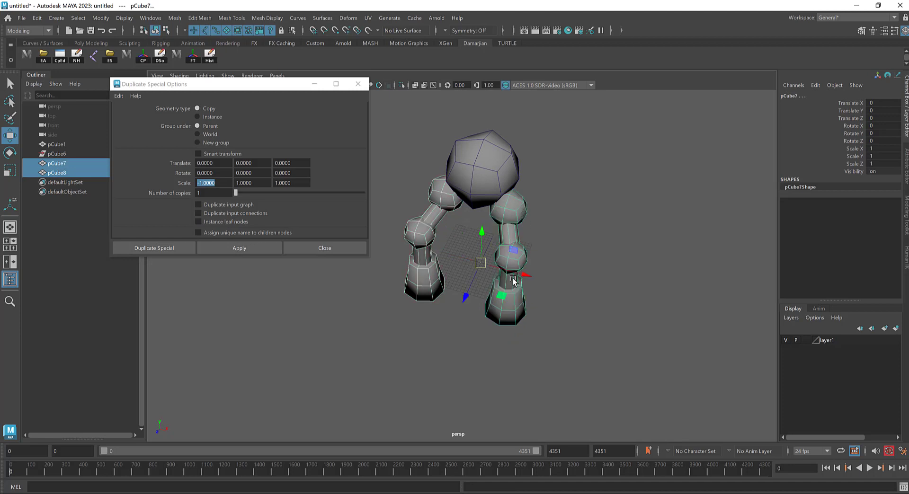
pyautogui.click(578, 276)
pyautogui.click(517, 213)
pyautogui.keyDown('shift'); pyautogui.click(440, 221); pyautogui.keyUp('shift')
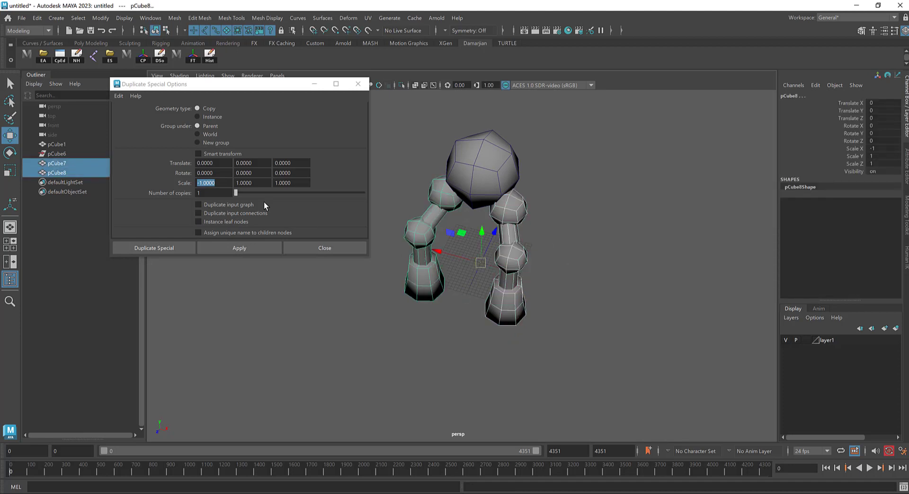
pyautogui.press('1')
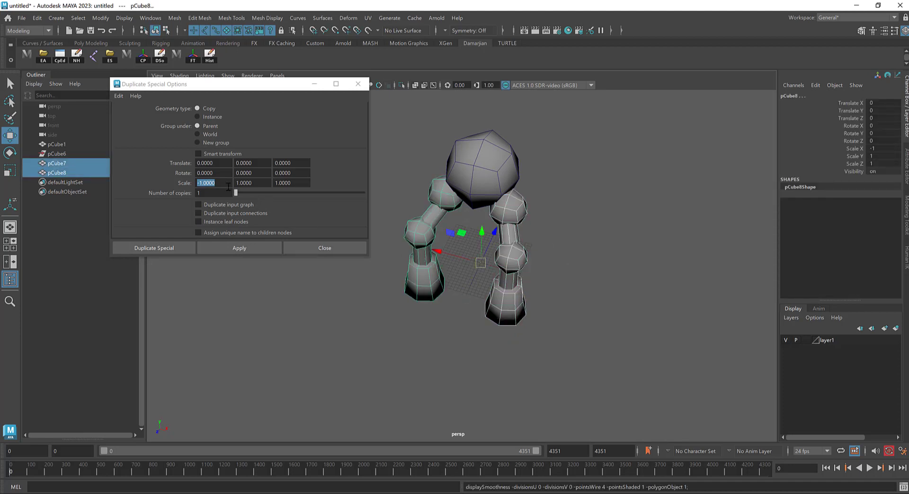
pyautogui.click(226, 182)
pyautogui.keyDown('alt'); pyautogui.moveTo(440, 223); pyautogui.dragTo(463, 231); pyautogui.keyUp('alt')
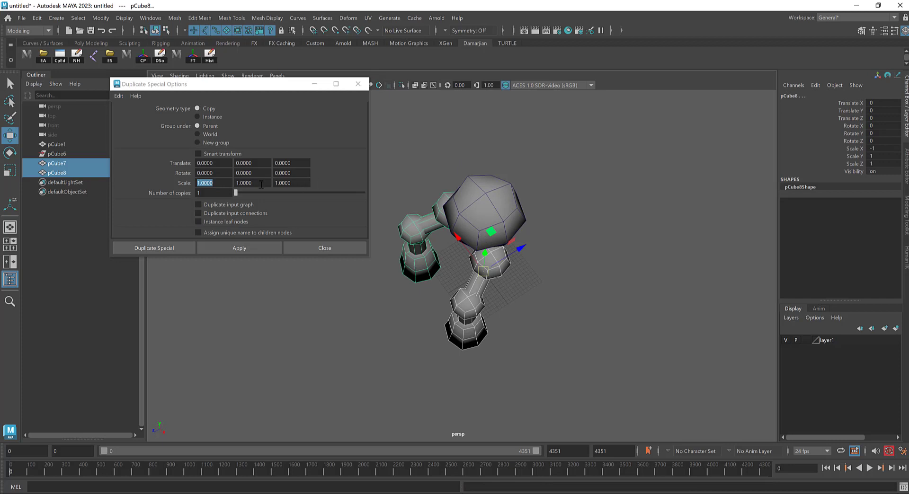
pyautogui.click(278, 185)
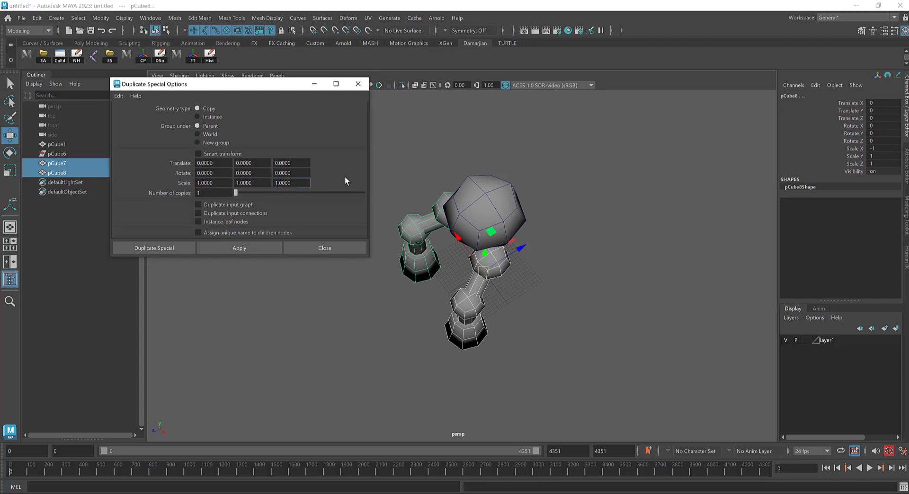
pyautogui.write('-')
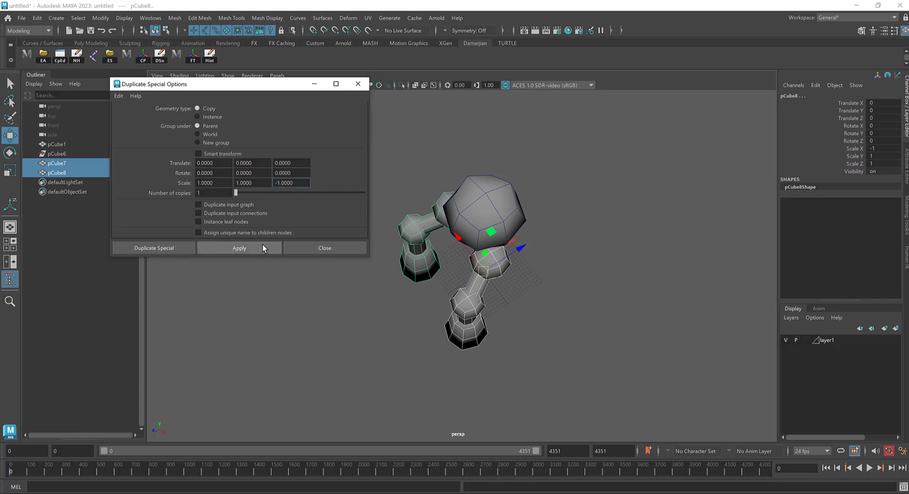
pyautogui.click(274, 249)
pyautogui.keyDown('alt'); pyautogui.moveTo(427, 227); pyautogui.dragTo(513, 228); pyautogui.keyUp('alt')
pyautogui.click(500, 168)
pyautogui.keyDown('alt'); pyautogui.moveTo(464, 180); pyautogui.dragTo(494, 152); pyautogui.keyUp('alt')
pyautogui.click(357, 85)
# - Move the spherical body to a height of about 1.24 in Y and place a duplicate in front of it at about 0.8 in Z
pyautogui.press('r')
pyautogui.press('w')
pyautogui.moveTo(486, 114); pyautogui.dragTo(487, 101)
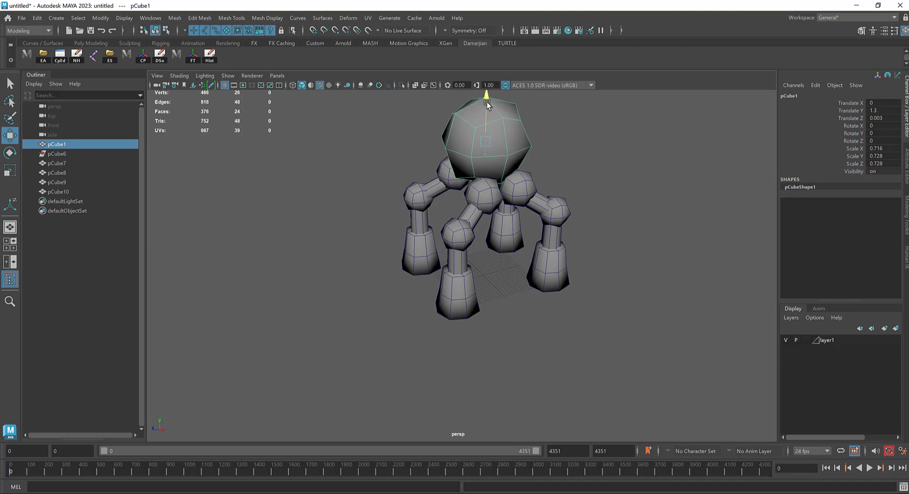
pyautogui.moveTo(478, 138)
pyautogui.keyDown('alt'); pyautogui.mouseDown()
pyautogui.moveTo(446, 176)
pyautogui.moveTo(355, 176)
pyautogui.moveTo(399, 164)
pyautogui.mouseUp(); pyautogui.keyUp('alt')
# - Isolate the original body sphere and flatten its front by scaling the front vertices along Z
pyautogui.click(499, 144)
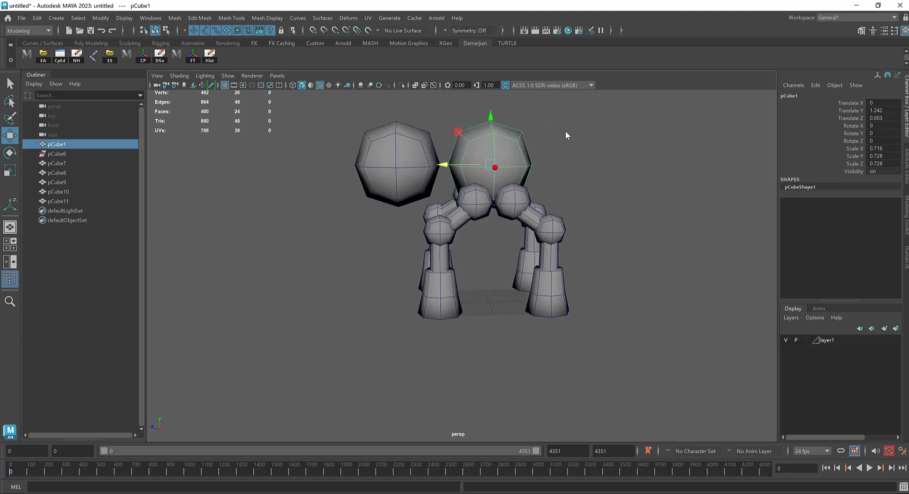
pyautogui.moveTo(566, 130); pyautogui.dragTo(433, 124, button='right')
pyautogui.moveTo(479, 268); pyautogui.dragTo(479, 268)
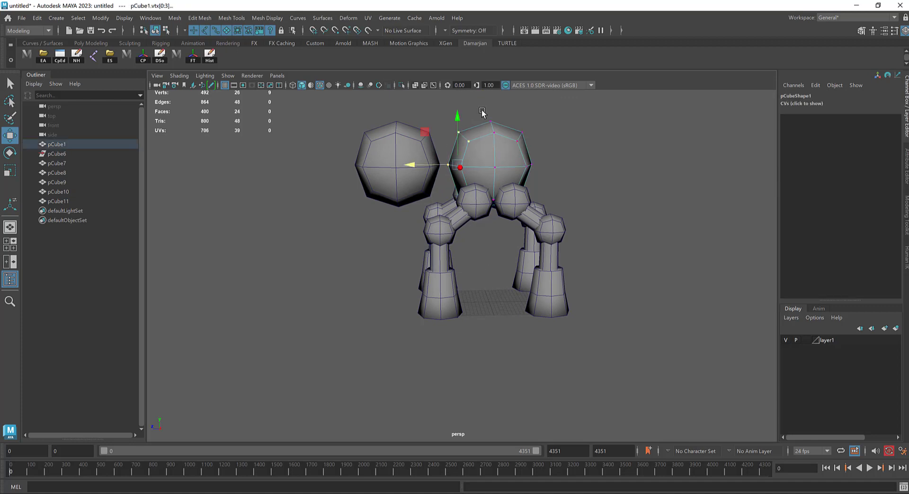
pyautogui.moveTo(480, 149); pyautogui.dragTo(444, 137, button='right')
pyautogui.click(402, 86)
pyautogui.moveTo(413, 132); pyautogui.dragTo(444, 204)
pyautogui.press('r')
pyautogui.moveTo(413, 161); pyautogui.dragTo(421, 182)
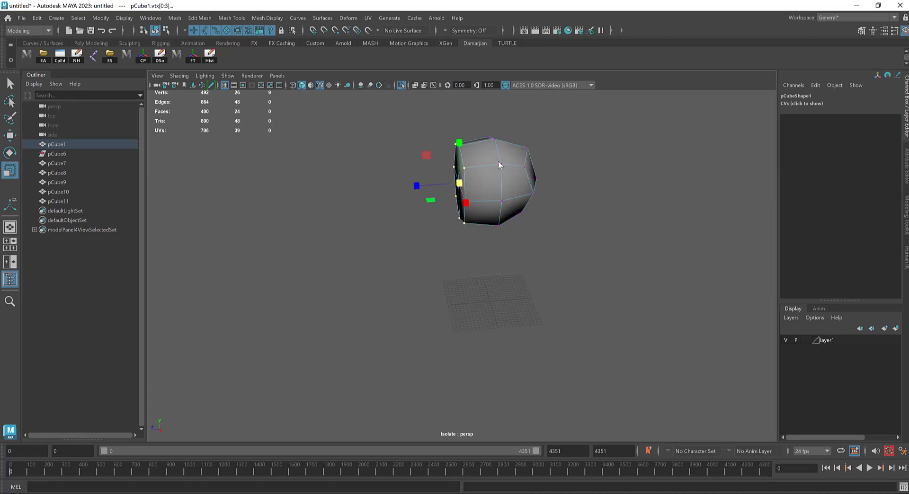
pyautogui.moveTo(500, 175); pyautogui.dragTo(542, 158, button='right')
pyautogui.click(401, 85)
# - Slide the duplicate sphere back into the body's flattened front and scale it down slightly to fit
pyautogui.click(379, 187)
pyautogui.press('w')
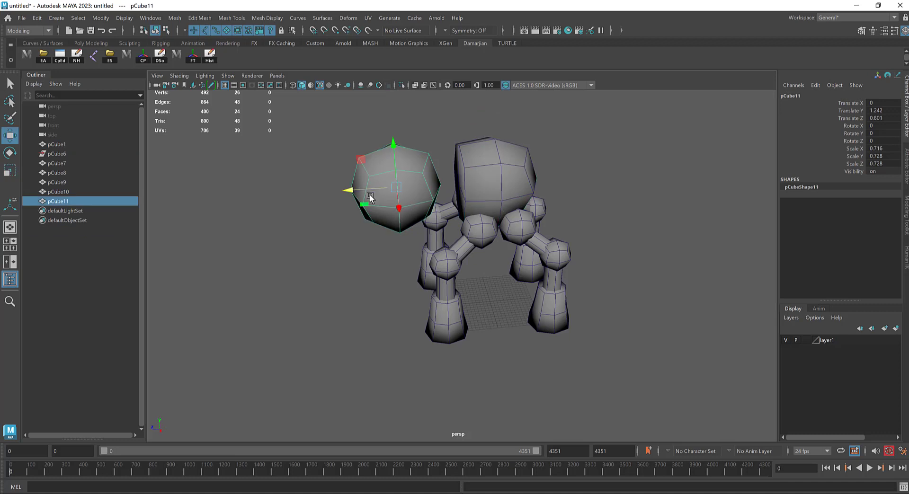
pyautogui.moveTo(366, 190); pyautogui.dragTo(443, 200)
pyautogui.press('r')
pyautogui.keyDown('alt'); pyautogui.moveTo(418, 205); pyautogui.dragTo(515, 161); pyautogui.keyUp('alt')
pyautogui.press('w')
pyautogui.press('r')
pyautogui.press('w')
pyautogui.moveTo(421, 163); pyautogui.dragTo(423, 163)
# - Inspect the transform values of the individual mirrored legs around the body
pyautogui.click(463, 232)
pyautogui.click(532, 232)
pyautogui.click(550, 205)
pyautogui.keyDown('alt'); pyautogui.moveTo(483, 232); pyautogui.dragTo(530, 228); pyautogui.keyUp('alt')
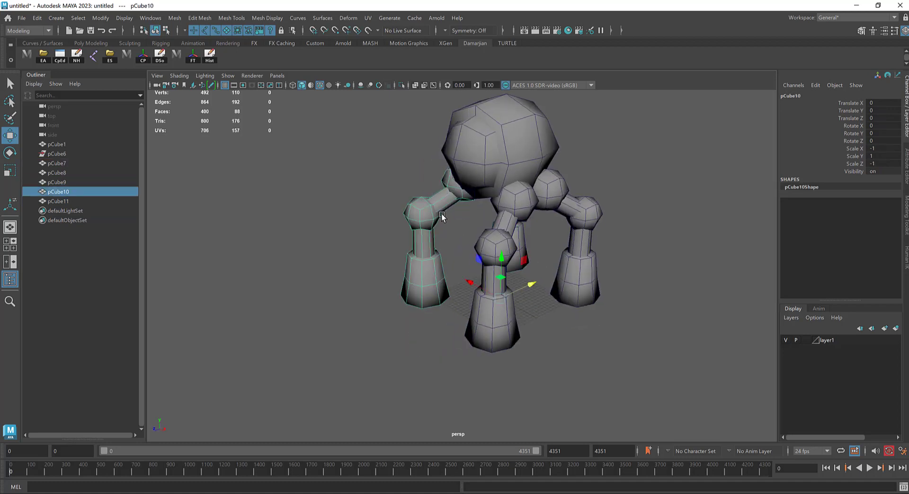
pyautogui.click(432, 213)
pyautogui.keyDown('alt'); pyautogui.moveTo(432, 213); pyautogui.dragTo(628, 283); pyautogui.keyUp('alt')
pyautogui.click(568, 244)
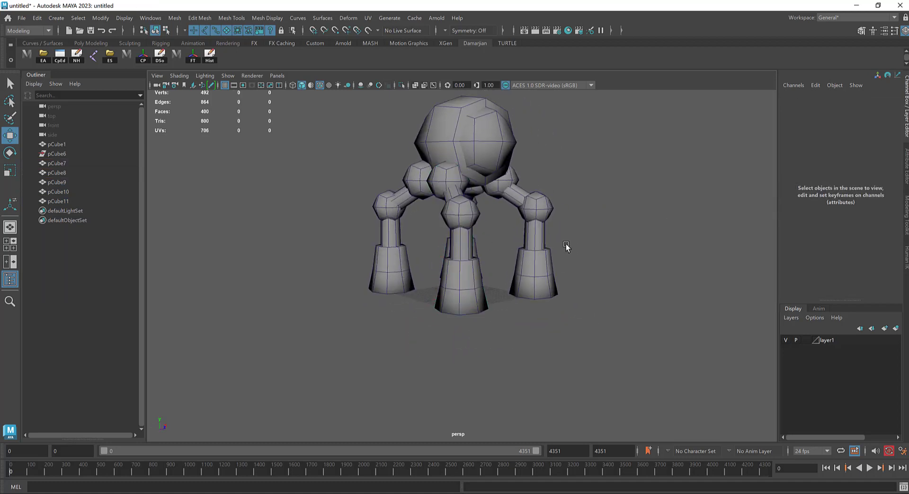
pyautogui.click(535, 244)
pyautogui.click(440, 253)
pyautogui.click(461, 249)
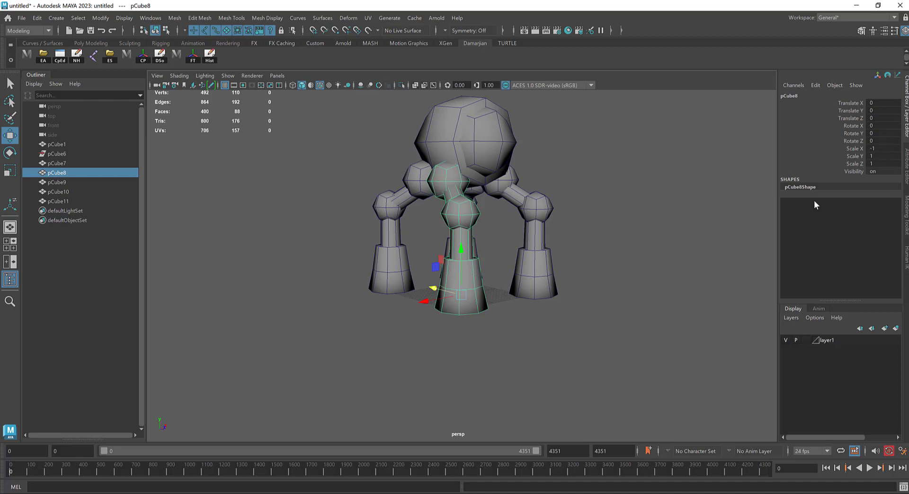
# - Freeze the transformations of all four legs together
pyautogui.moveTo(602, 345); pyautogui.dragTo(359, 246)
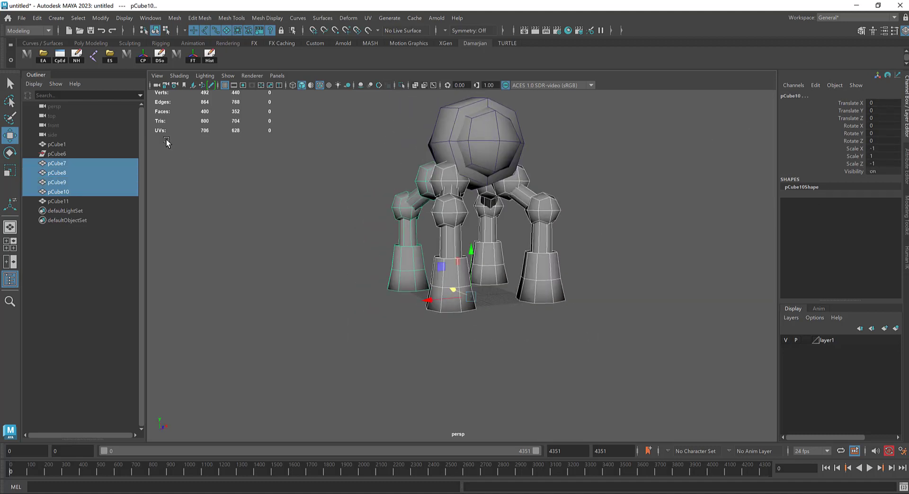
pyautogui.click(101, 19)
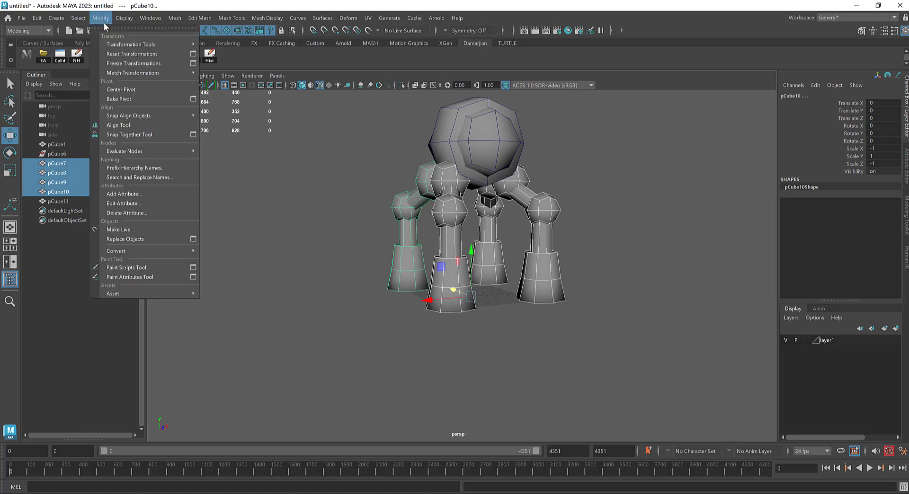
pyautogui.click(144, 66)
# - Combine the flattened body and the smaller front sphere into a single mesh
pyautogui.keyDown('alt'); pyautogui.moveTo(472, 168); pyautogui.dragTo(464, 135); pyautogui.keyUp('alt')
pyautogui.click(529, 135)
pyautogui.keyDown('shift'); pyautogui.click(496, 152); pyautogui.keyUp('shift')
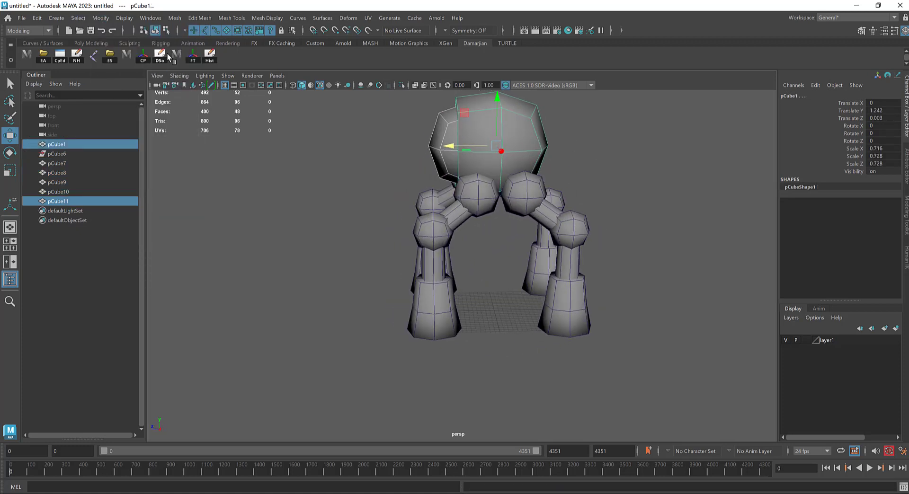
pyautogui.click(174, 18)
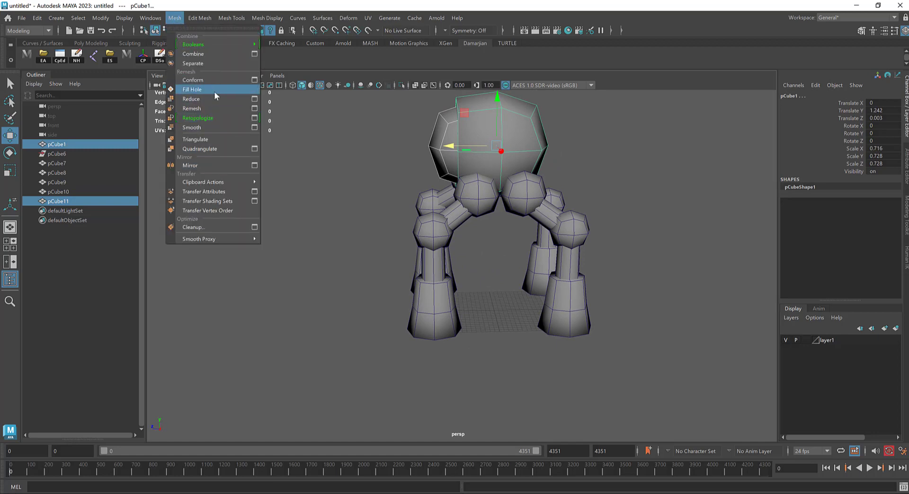
pyautogui.click(217, 54)
# - Select one of the front legs and activate the Rotate tool on it
pyautogui.keyDown('alt'); pyautogui.moveTo(408, 142); pyautogui.dragTo(440, 210); pyautogui.keyUp('alt')
pyautogui.click(441, 209)
pyautogui.press('e')
pyautogui.keyDown('alt'); pyautogui.moveTo(505, 302); pyautogui.dragTo(633, 204); pyautogui.keyUp('alt')
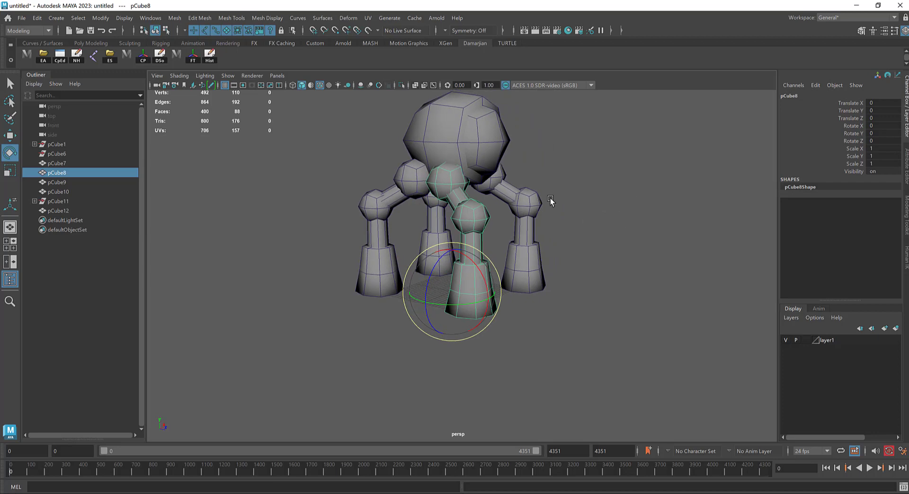
pyautogui.keyDown('alt'); pyautogui.moveTo(550, 198); pyautogui.dragTo(531, 240); pyautogui.keyUp('alt')
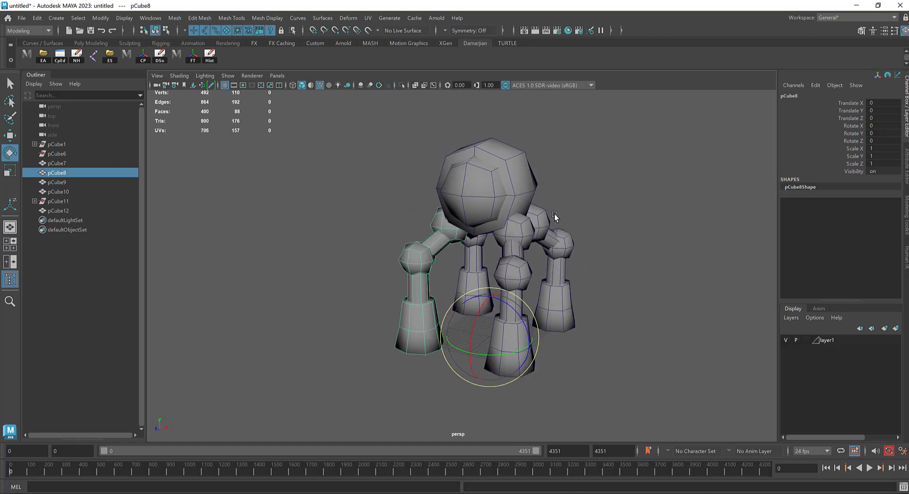